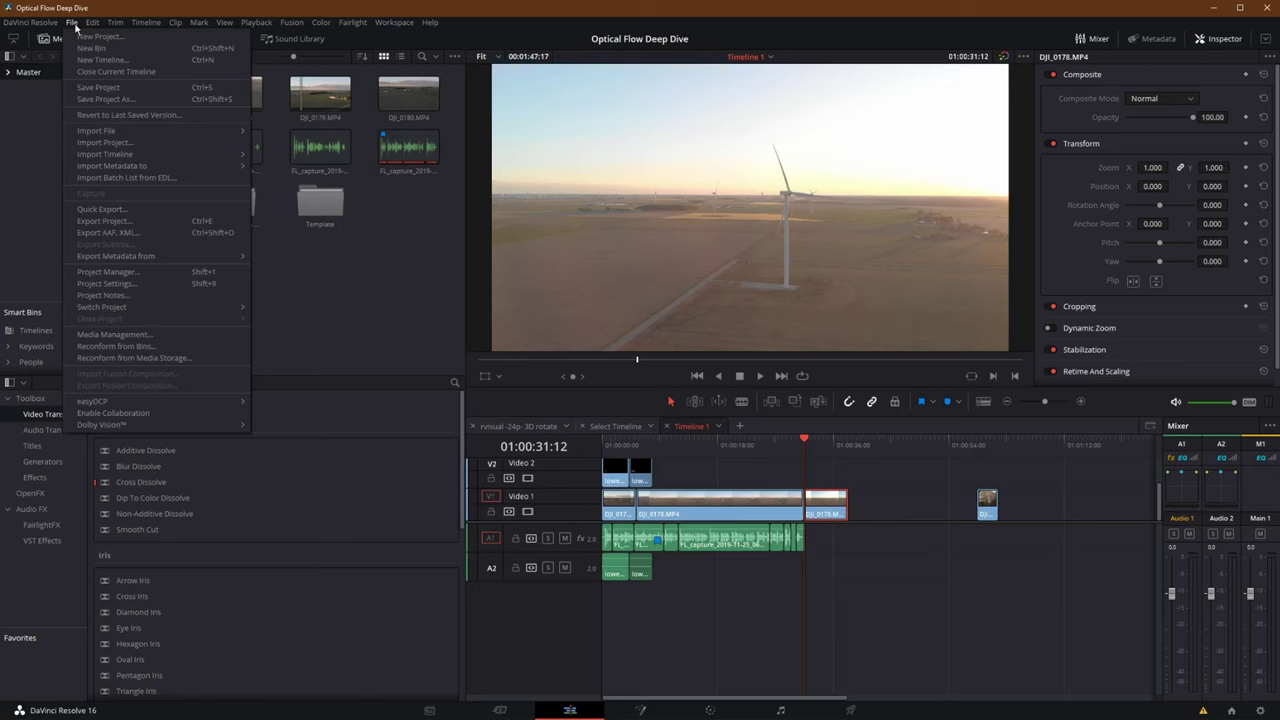
Step: In Project Settings, set motion estimation to Enhanced Better, keeping retime Nearest and motion range Medium
{"action": "left_click", "coordinate": [104, 283]}
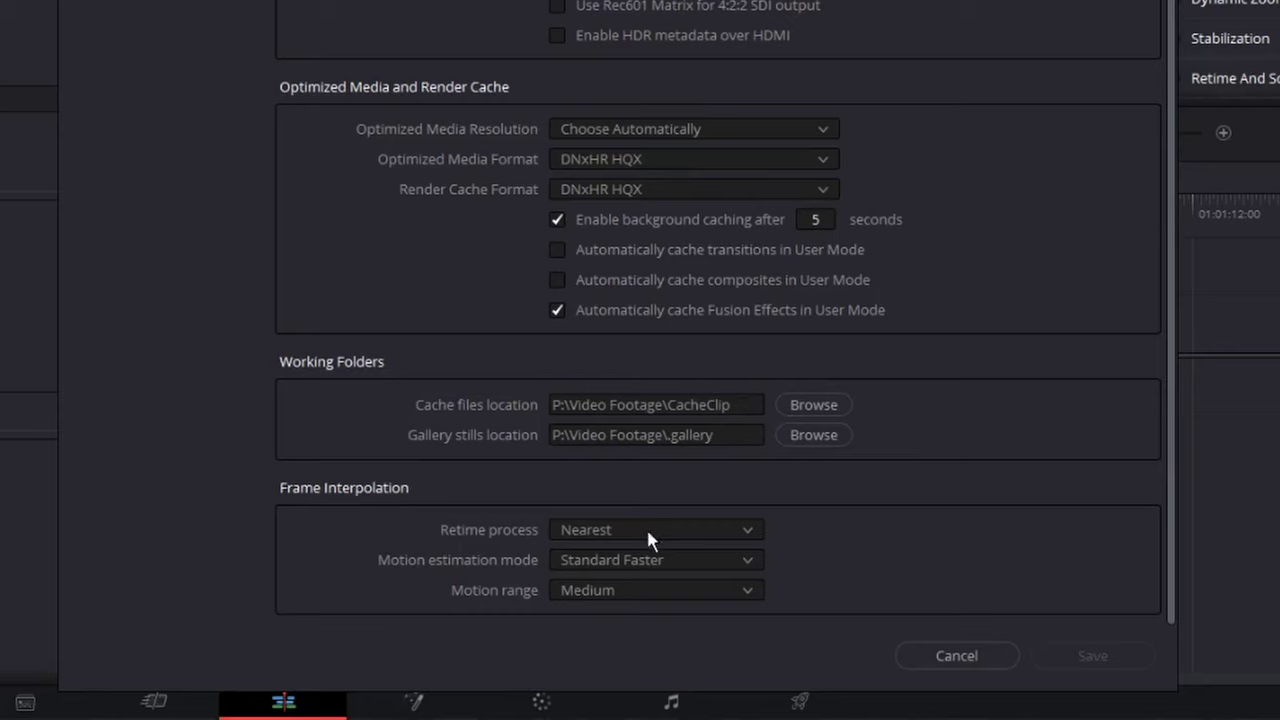
{"action": "left_click", "coordinate": [648, 530]}
{"action": "left_click", "coordinate": [956, 532]}
{"action": "left_click", "coordinate": [631, 532]}
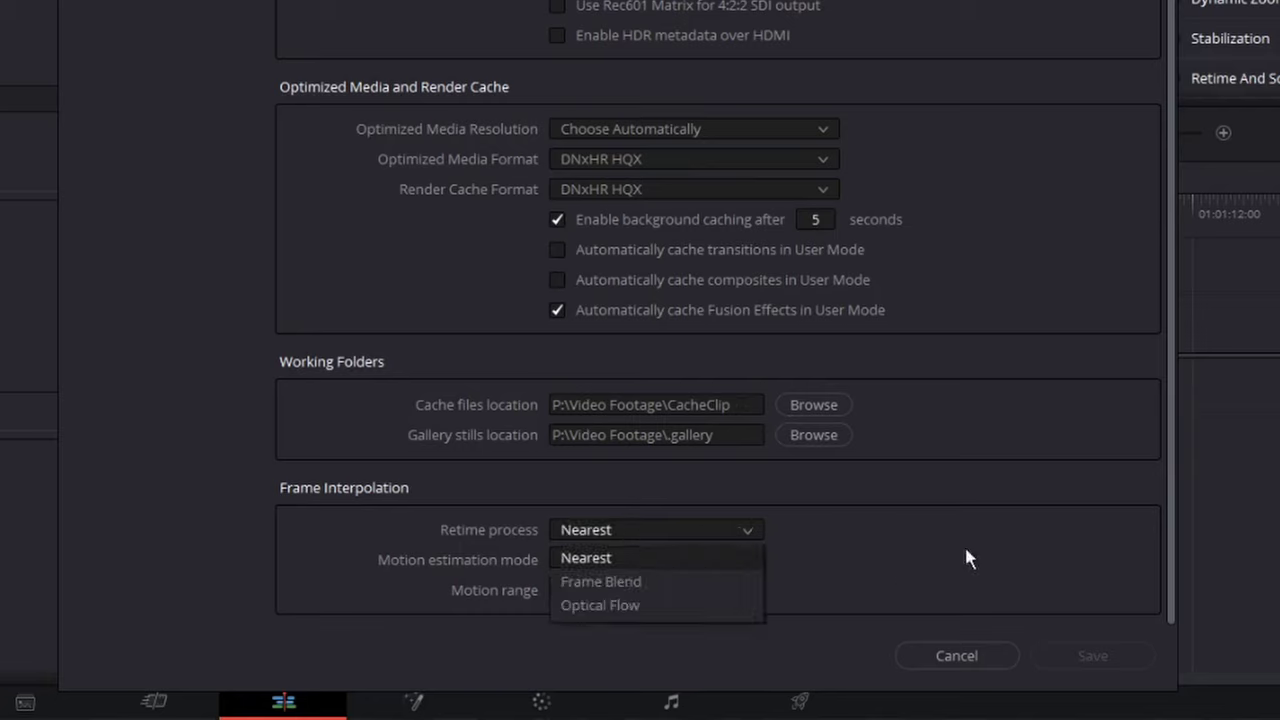
{"action": "left_click", "coordinate": [966, 558]}
{"action": "left_click", "coordinate": [608, 562]}
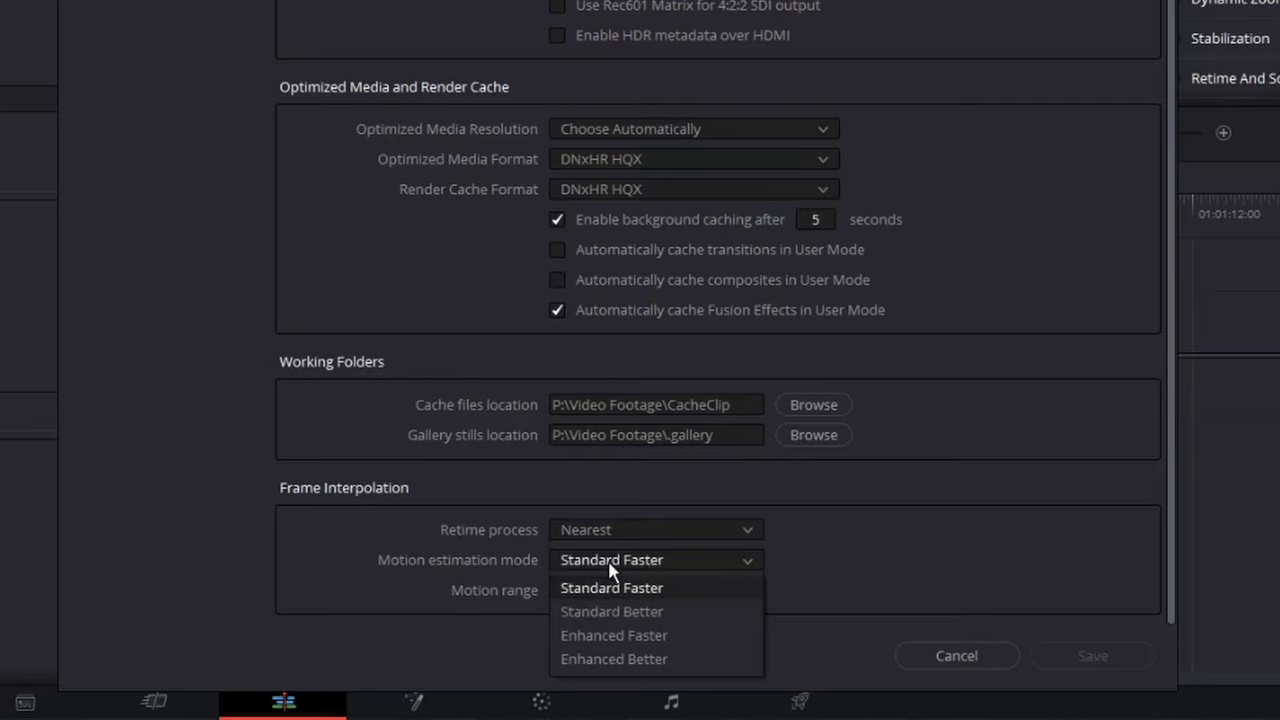
{"action": "left_click", "coordinate": [640, 659]}
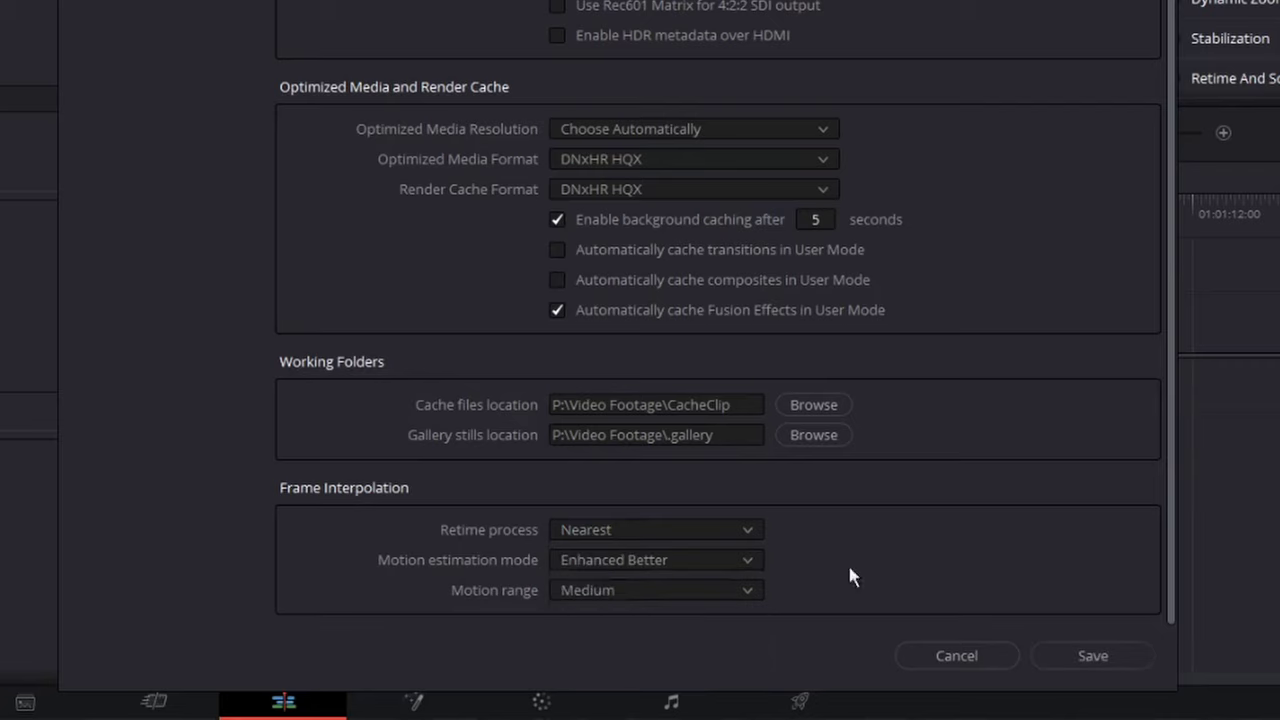
{"action": "left_click", "coordinate": [679, 596]}
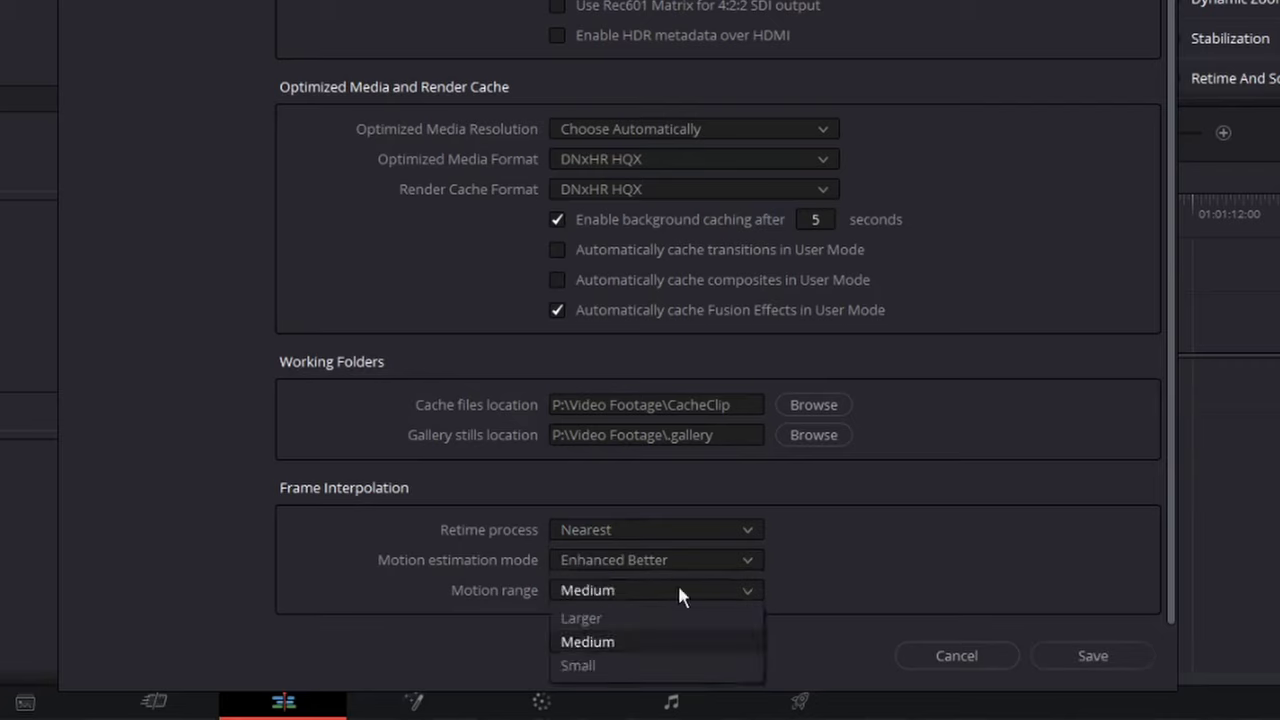
{"action": "left_click", "coordinate": [993, 541]}
Step: Save the project settings, then review the clip's Retime Process choices and leave it on Project Settings
{"action": "left_click", "coordinate": [1093, 659]}
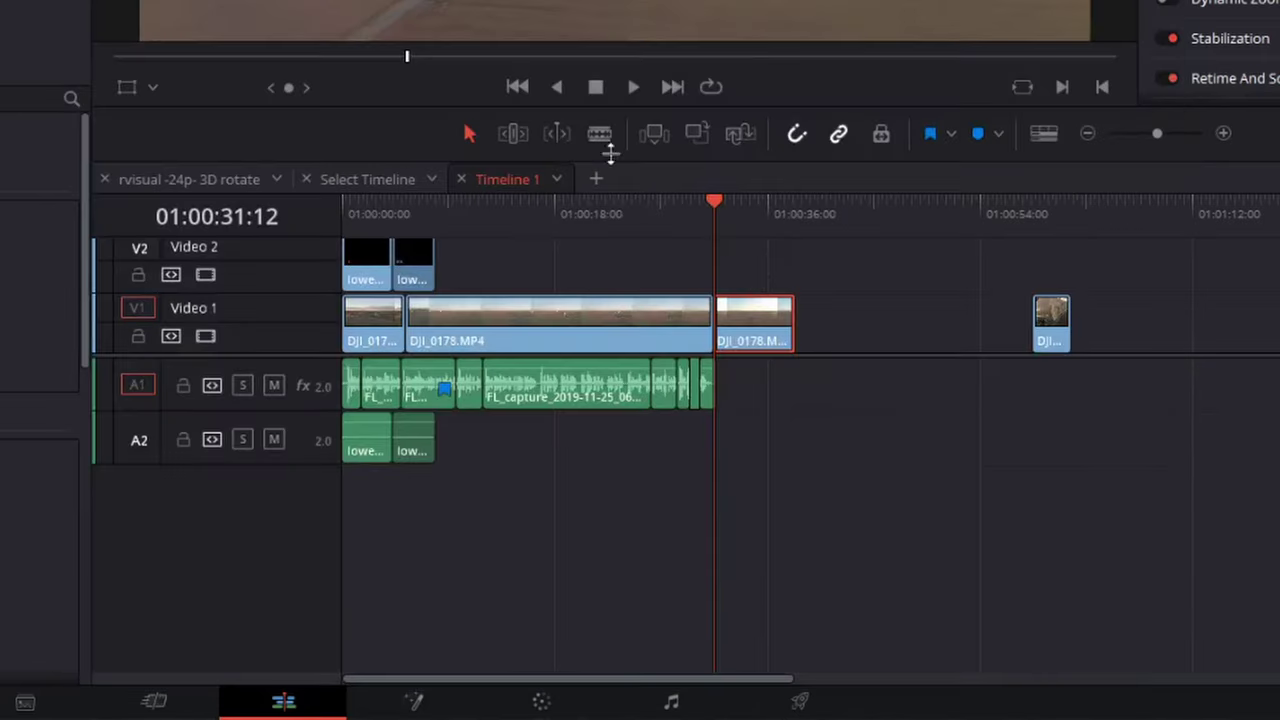
{"action": "mouse_move", "coordinate": [672, 385]}
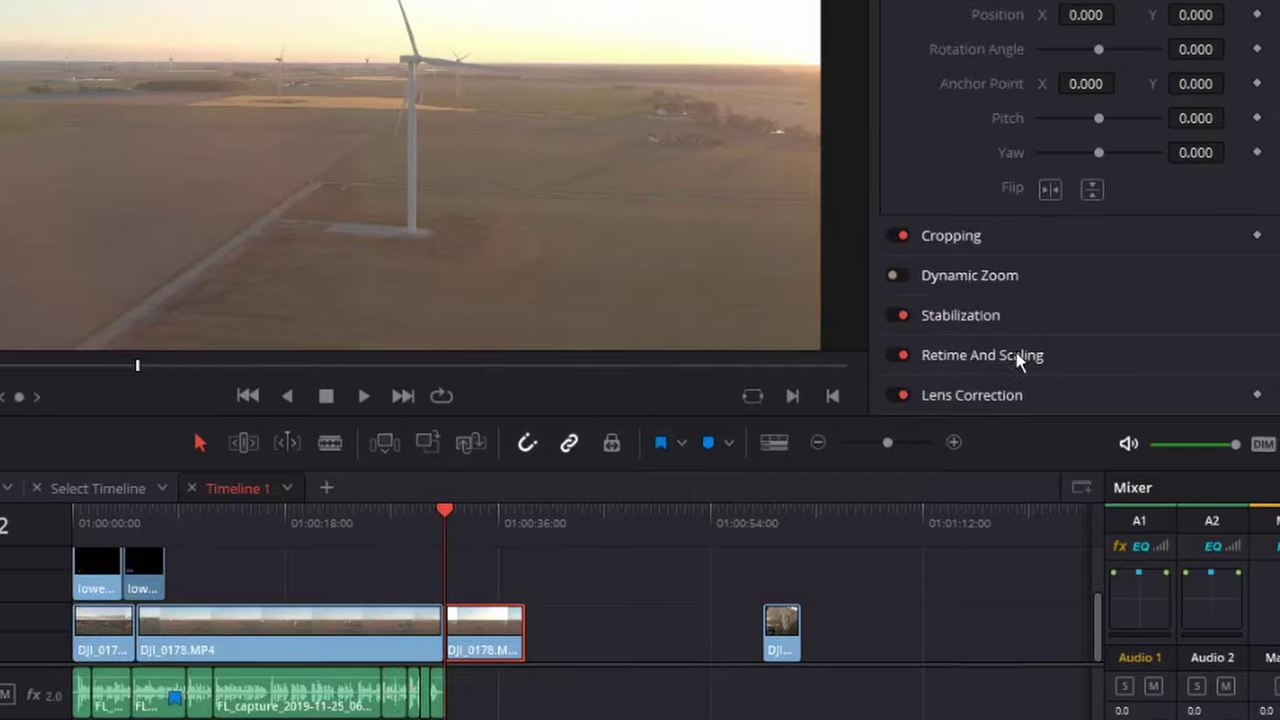
{"action": "left_click", "coordinate": [1230, 78]}
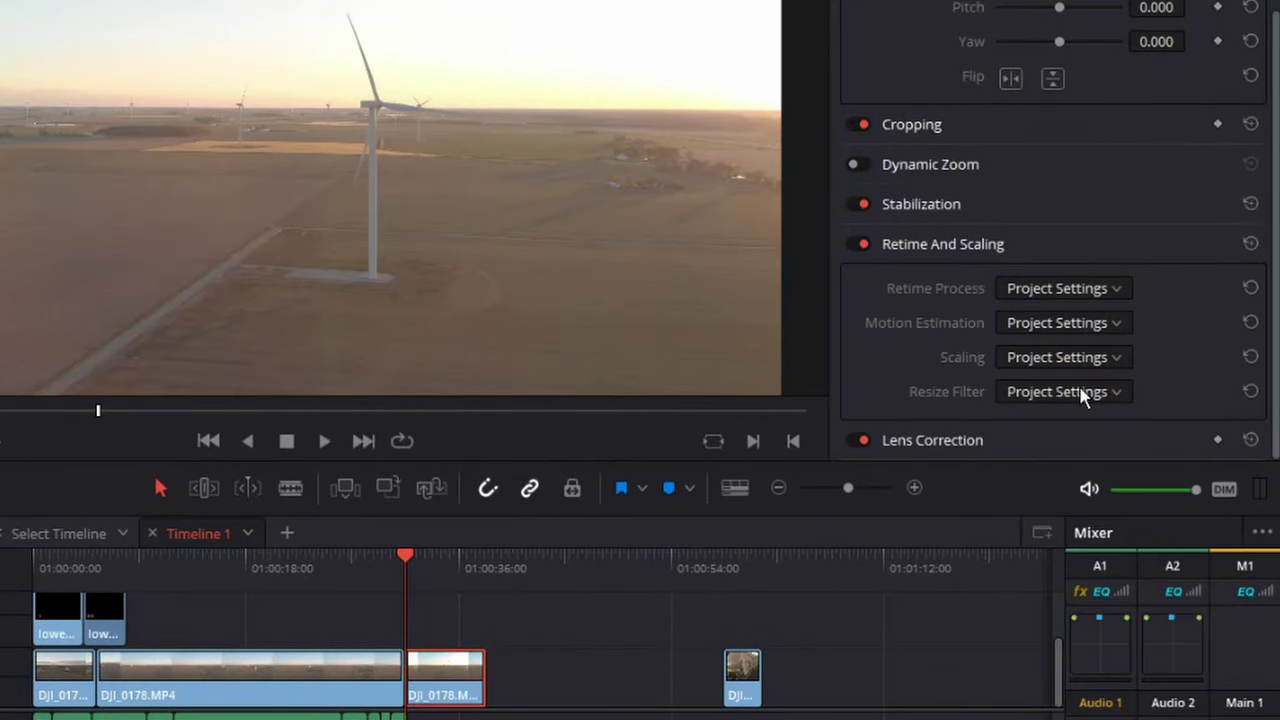
{"action": "left_click", "coordinate": [1086, 289]}
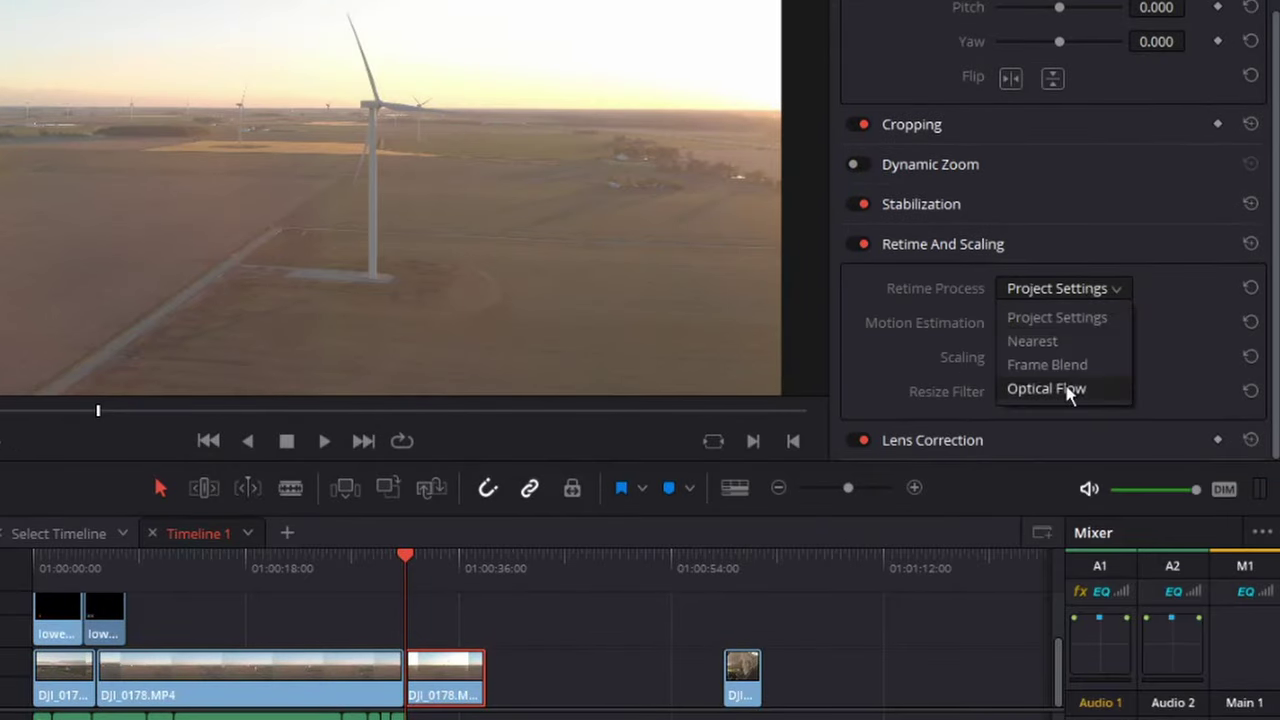
{"action": "left_click", "coordinate": [1158, 281]}
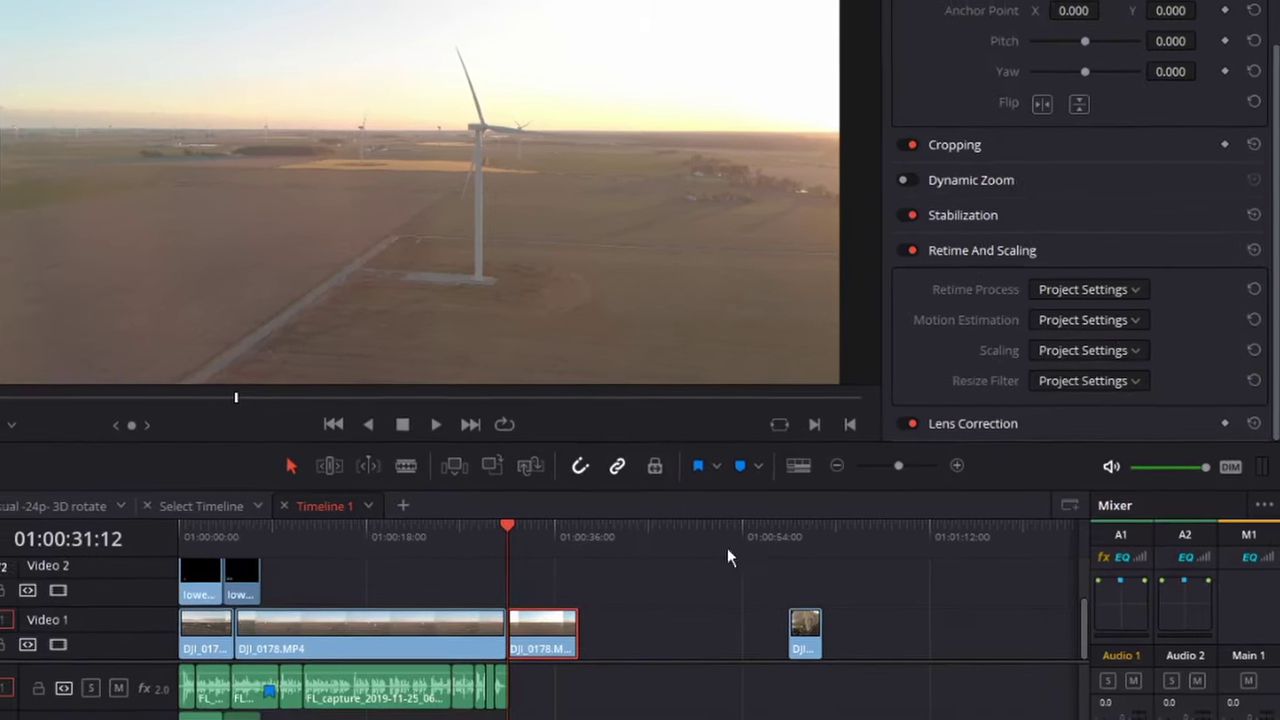
{"action": "left_click", "coordinate": [1086, 289]}
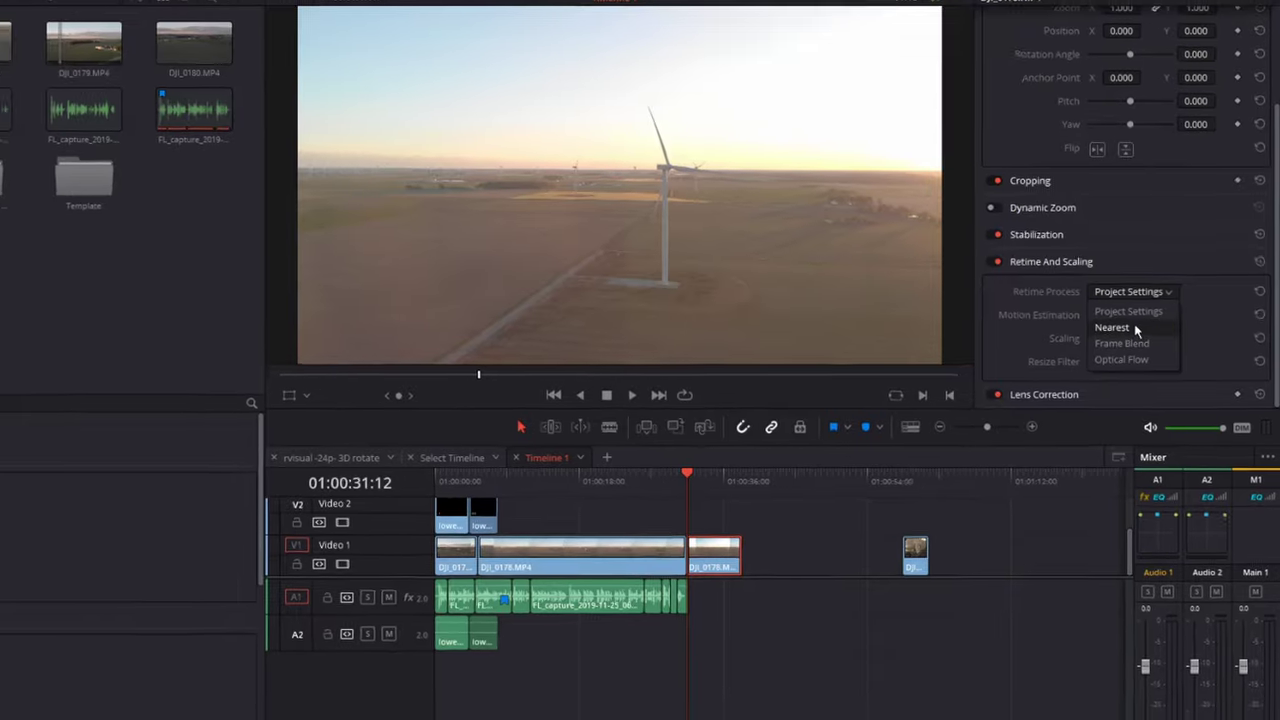
{"action": "left_click", "coordinate": [990, 292]}
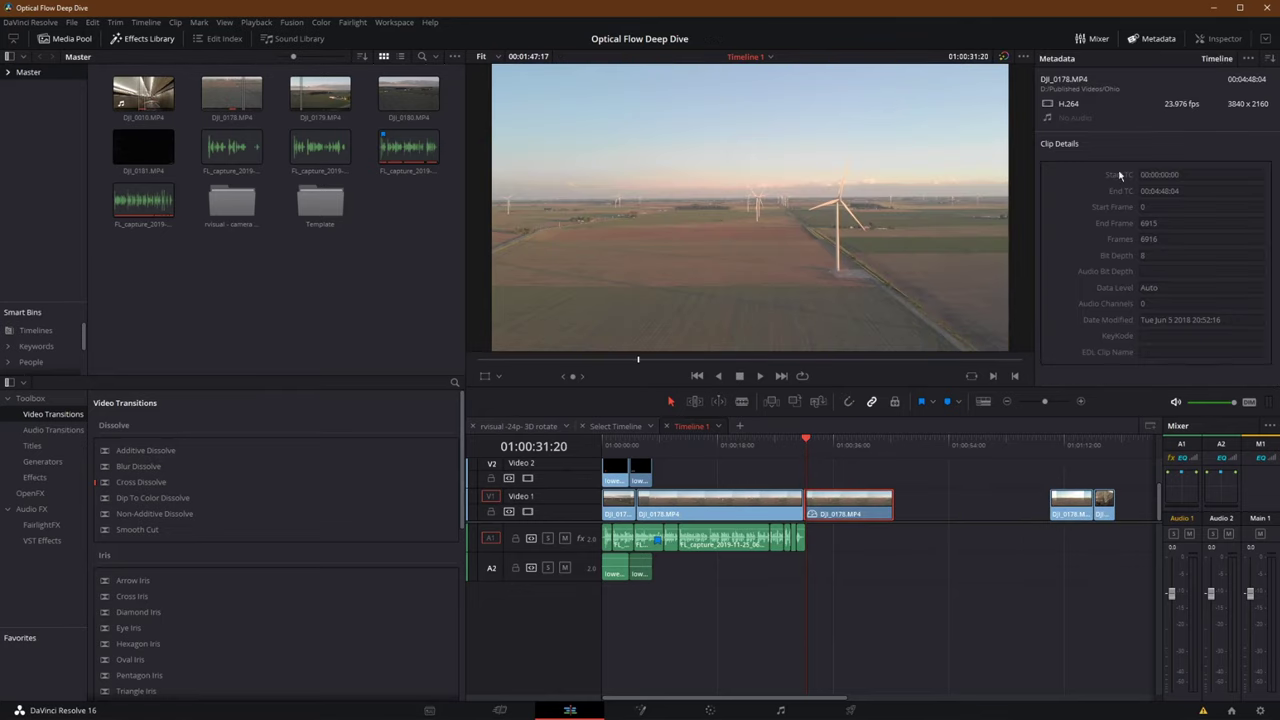
Step: Change DJI_0178.MP4's clip speed to 50% and play it back
{"action": "right_click", "coordinate": [866, 498]}
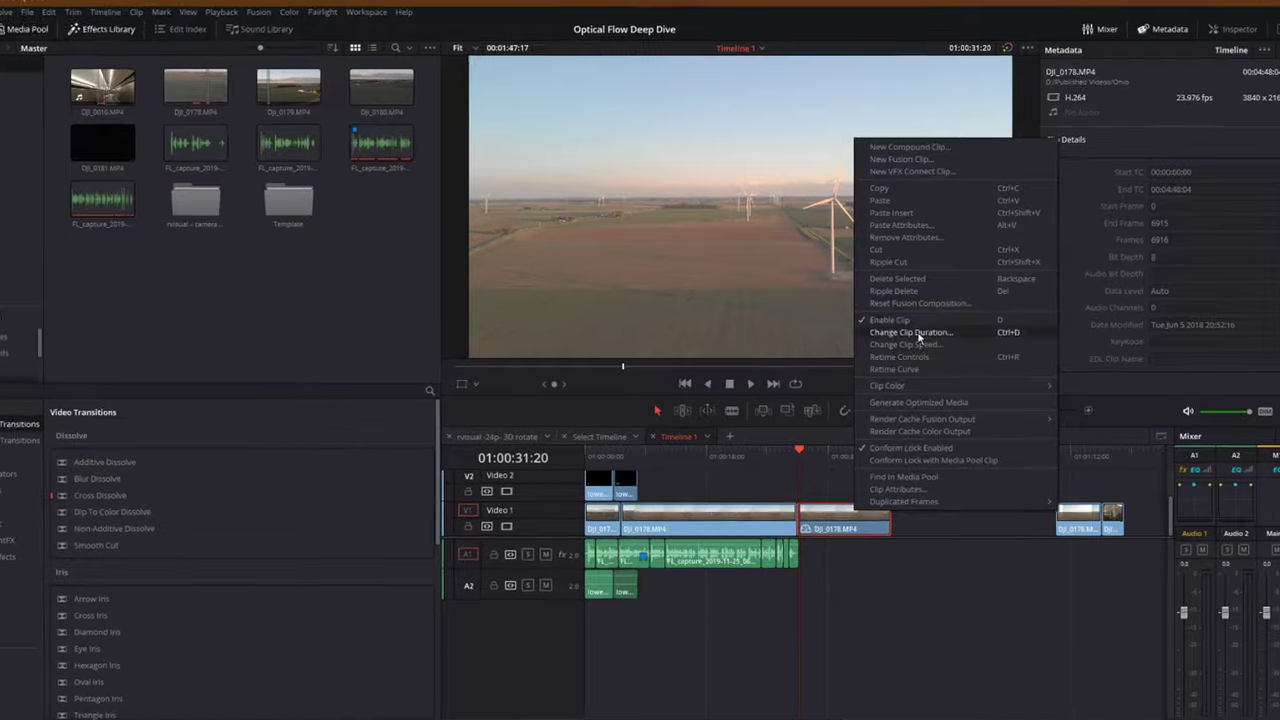
{"action": "left_click", "coordinate": [912, 366]}
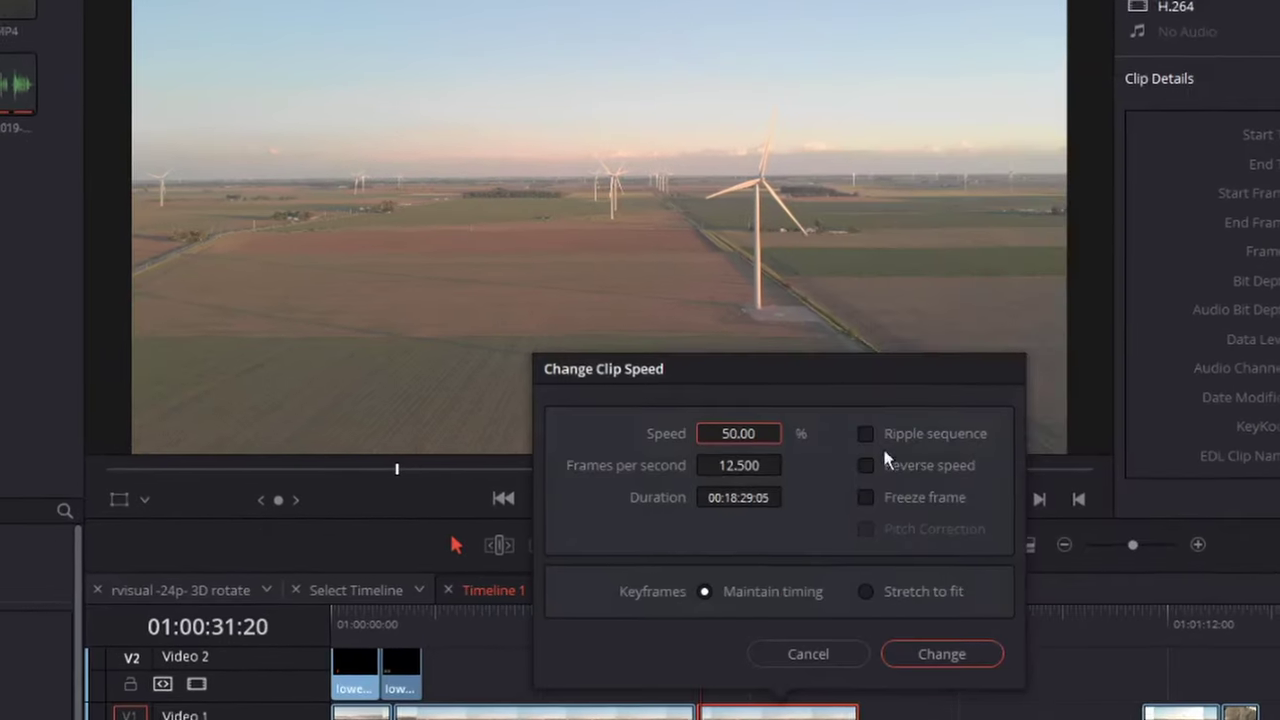
{"action": "left_click", "coordinate": [731, 451]}
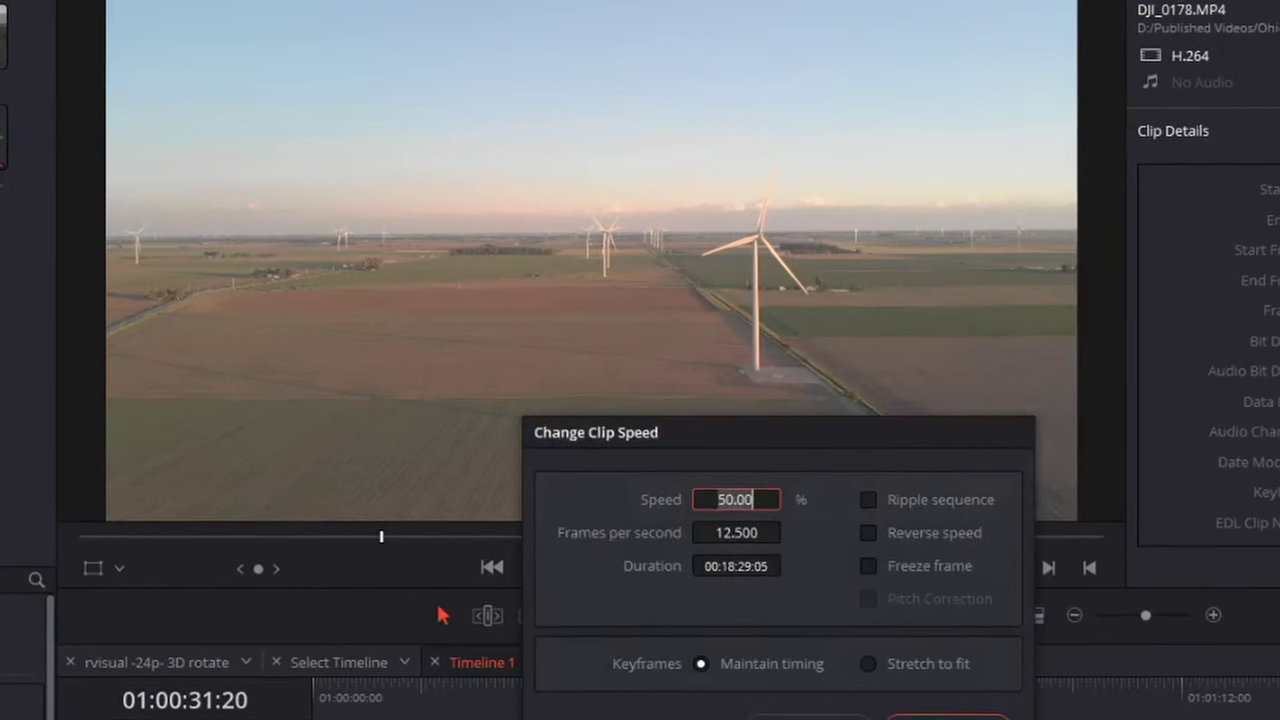
{"action": "key", "text": "Return"}
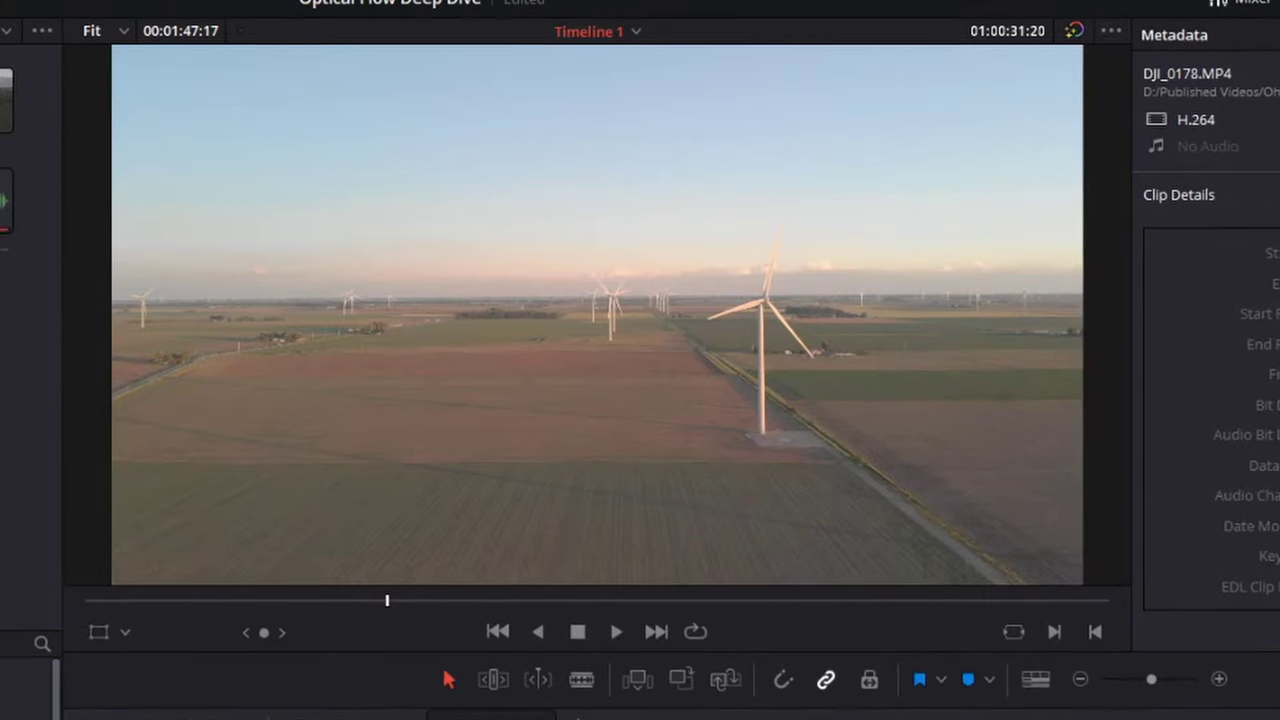
{"action": "key", "text": "space"}
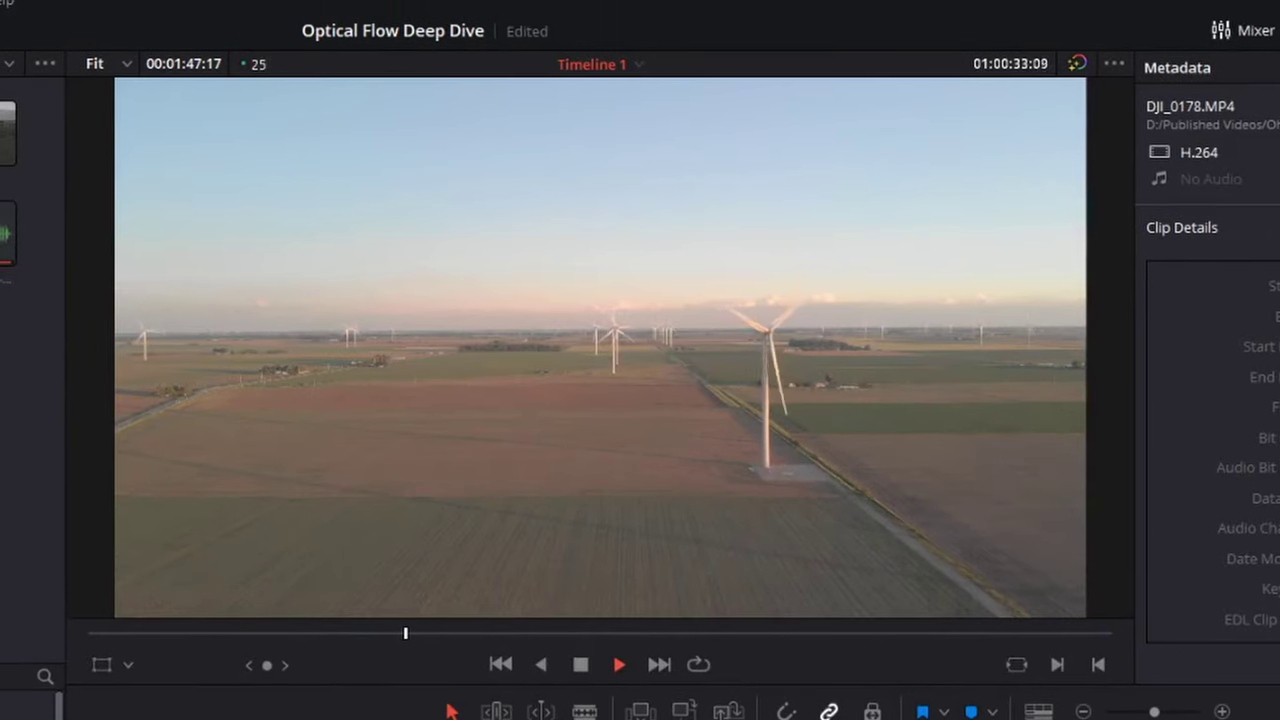
{"action": "scroll", "coordinate": [794, 470], "scroll_direction": "up", "scroll_amount": 5}
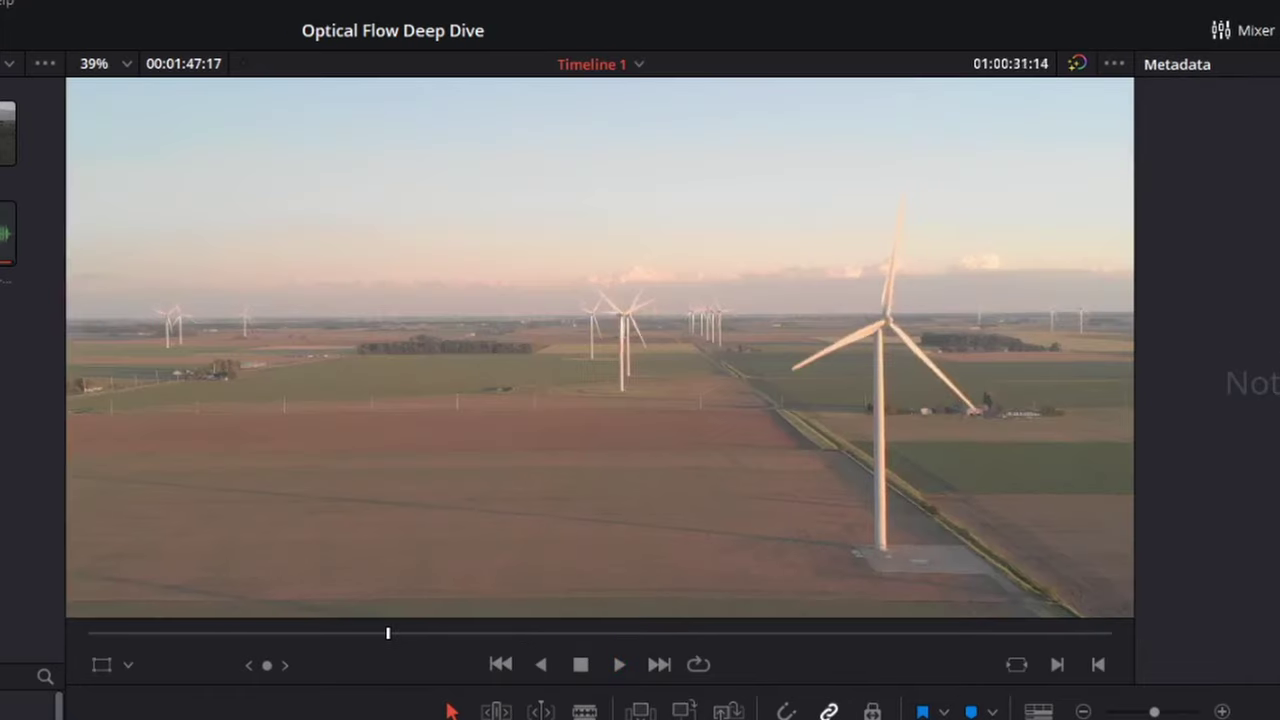
Step: Drop DJI_0178.MP4's clip speed to about 18%, play and stop it, then save the project
{"action": "right_click", "coordinate": [780, 232]}
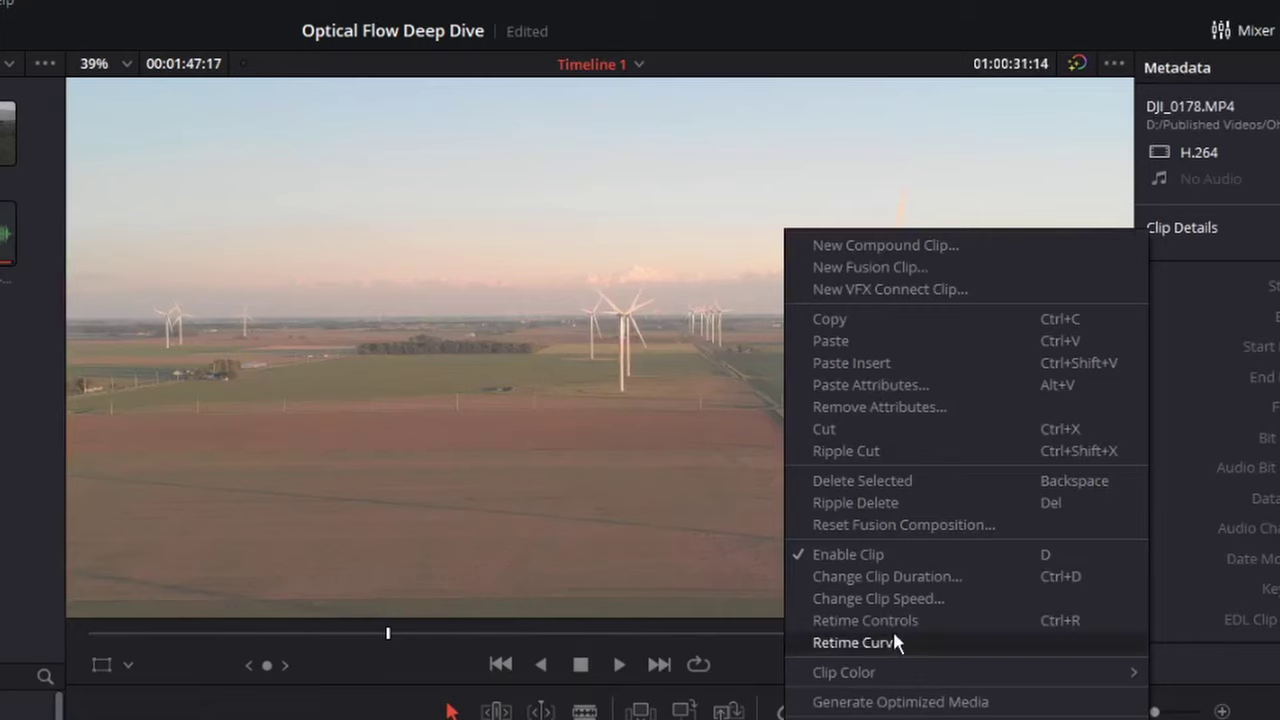
{"action": "left_click", "coordinate": [900, 596]}
{"action": "left_click_drag", "start_coordinate": [765, 598], "coordinate": [796, 595]}
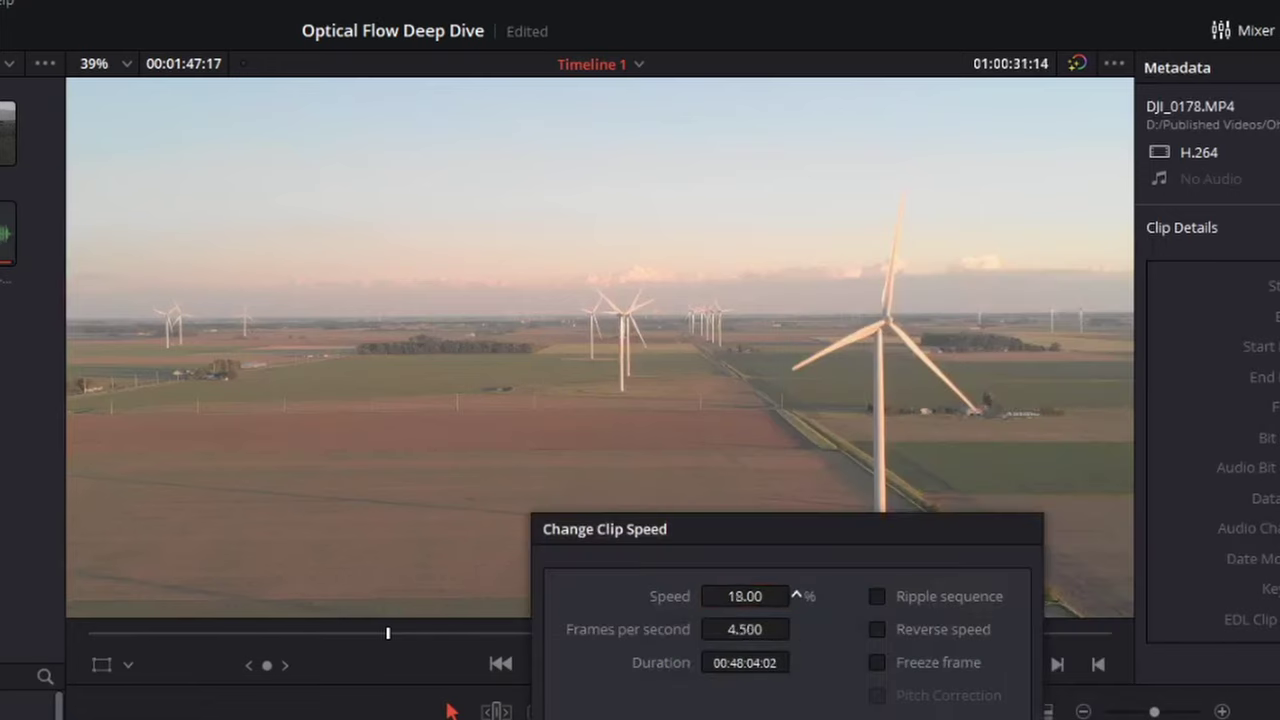
{"action": "key", "text": "Return"}
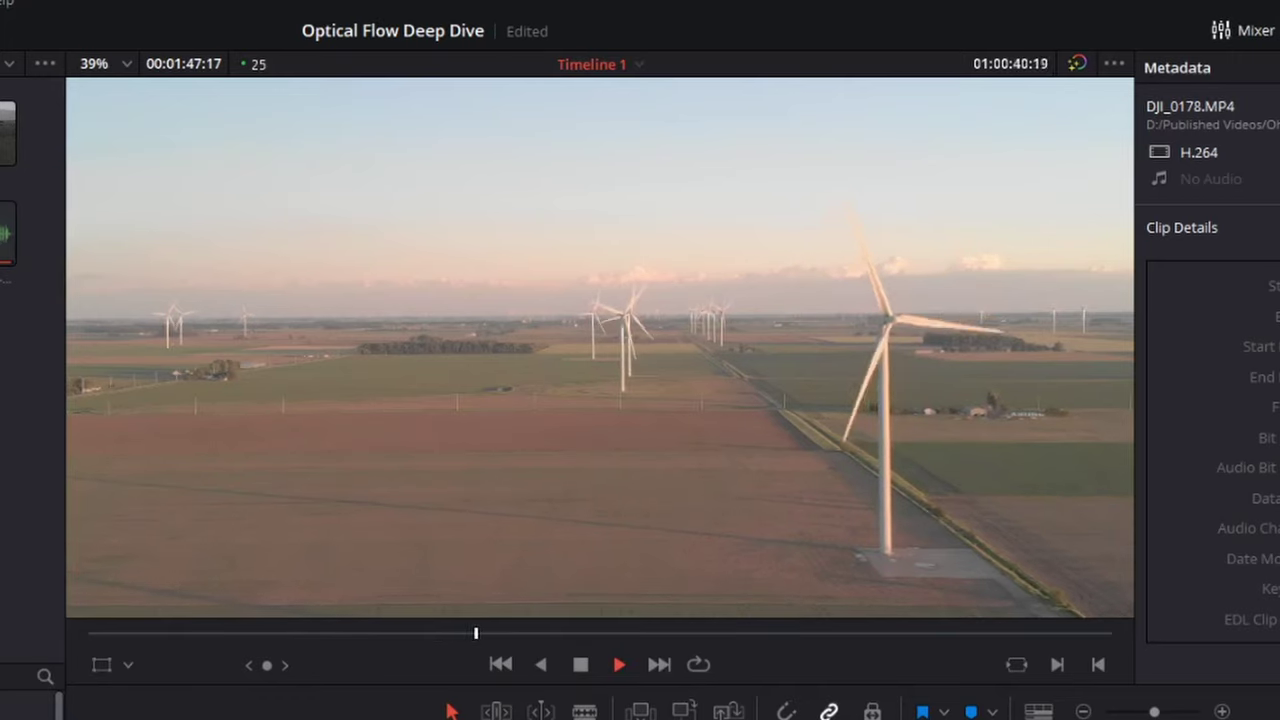
{"action": "key", "text": "space"}
{"action": "key", "text": "ctrl+s"}
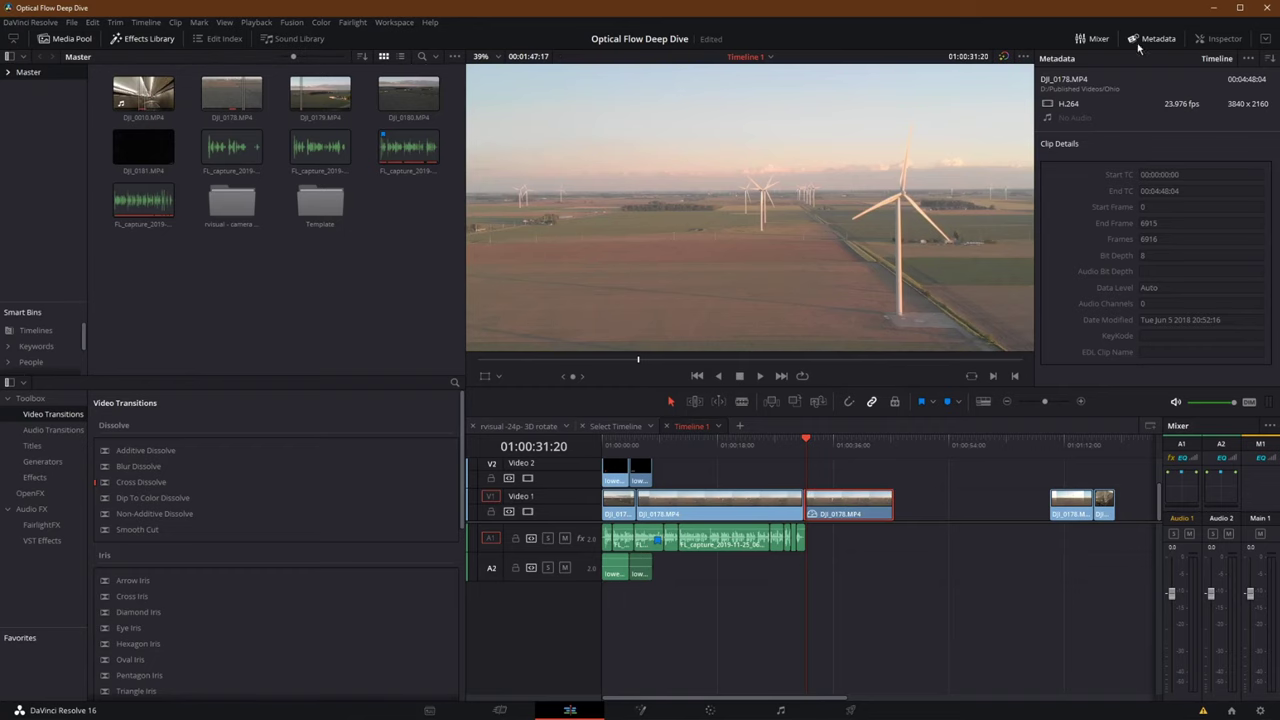
Step: Set DJI_0178.MP4's Retime Process to Frame Blend in the Inspector
{"action": "left_click", "coordinate": [1222, 38]}
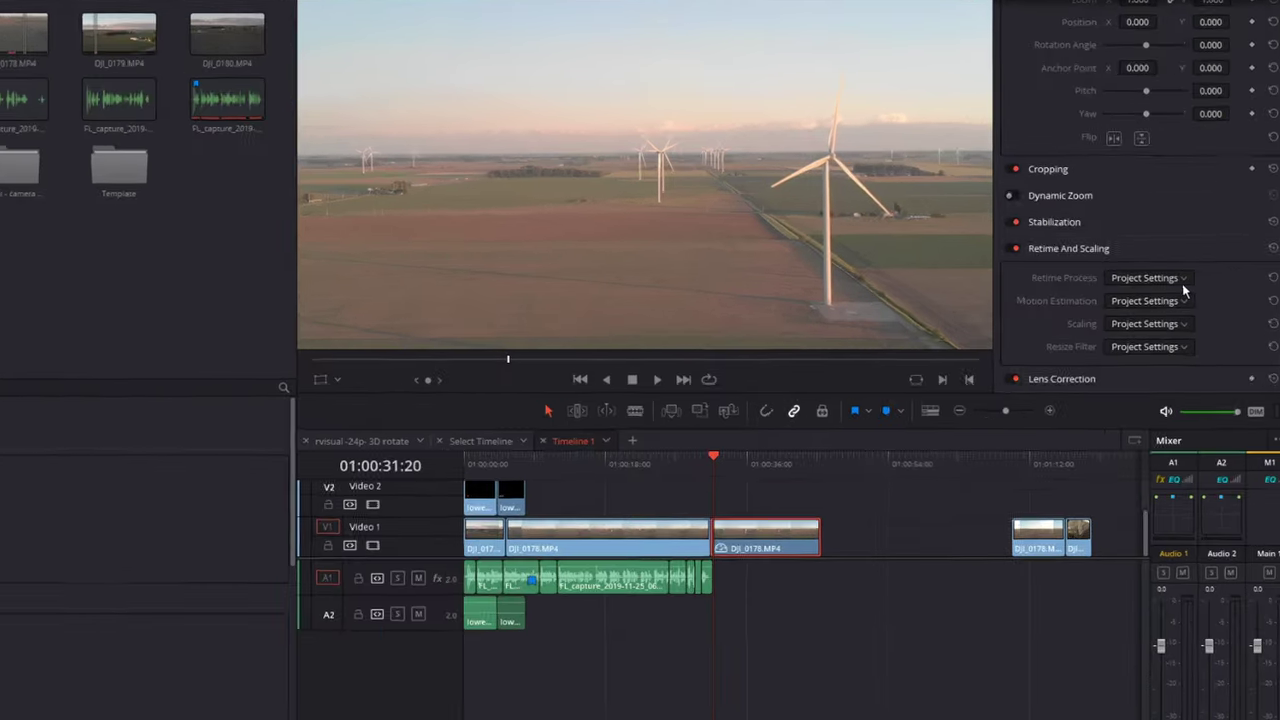
{"action": "left_click", "coordinate": [1180, 293]}
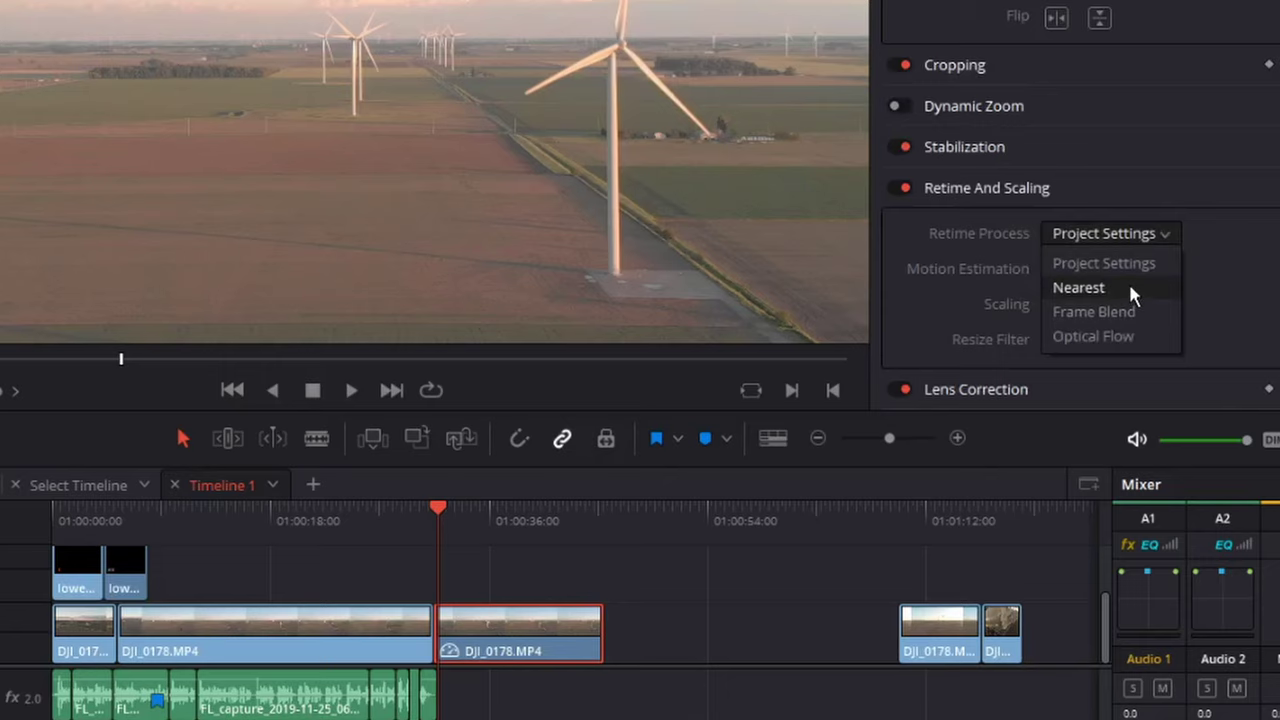
{"action": "left_click", "coordinate": [1127, 313]}
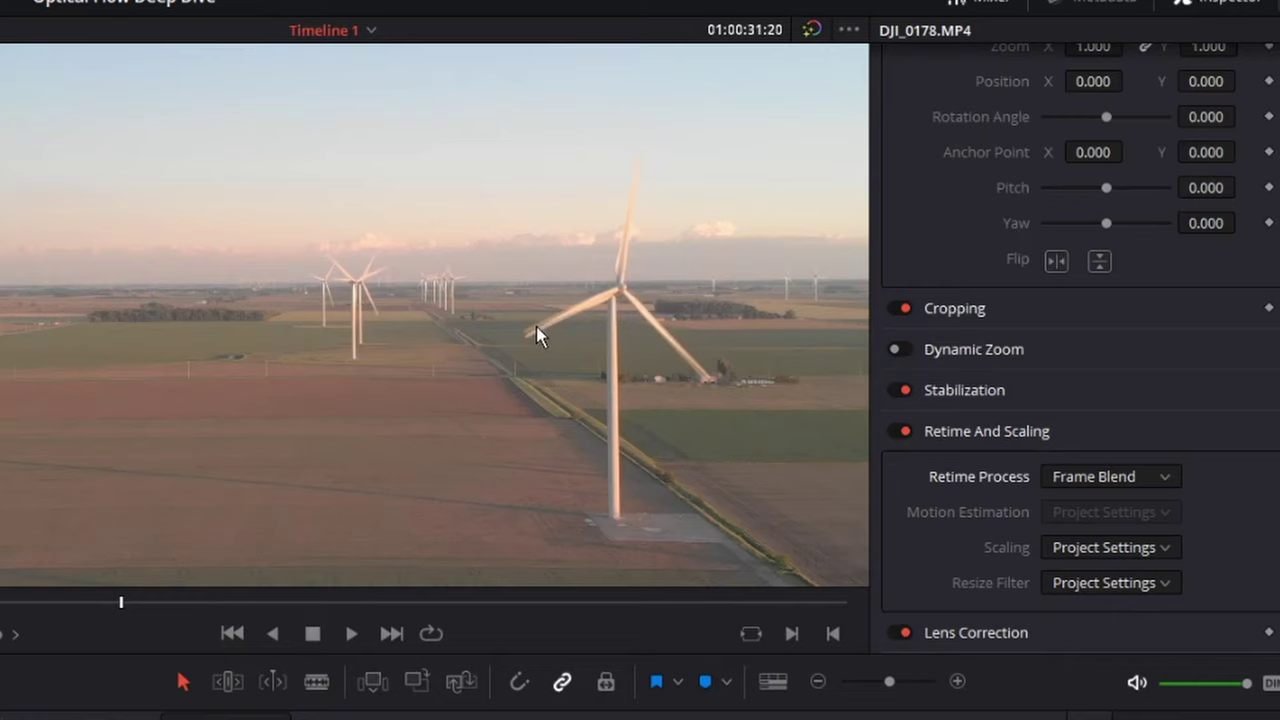
Step: Play and stop the Frame Blend clip twice to inspect the blended turbine blades
{"action": "key", "text": "space"}
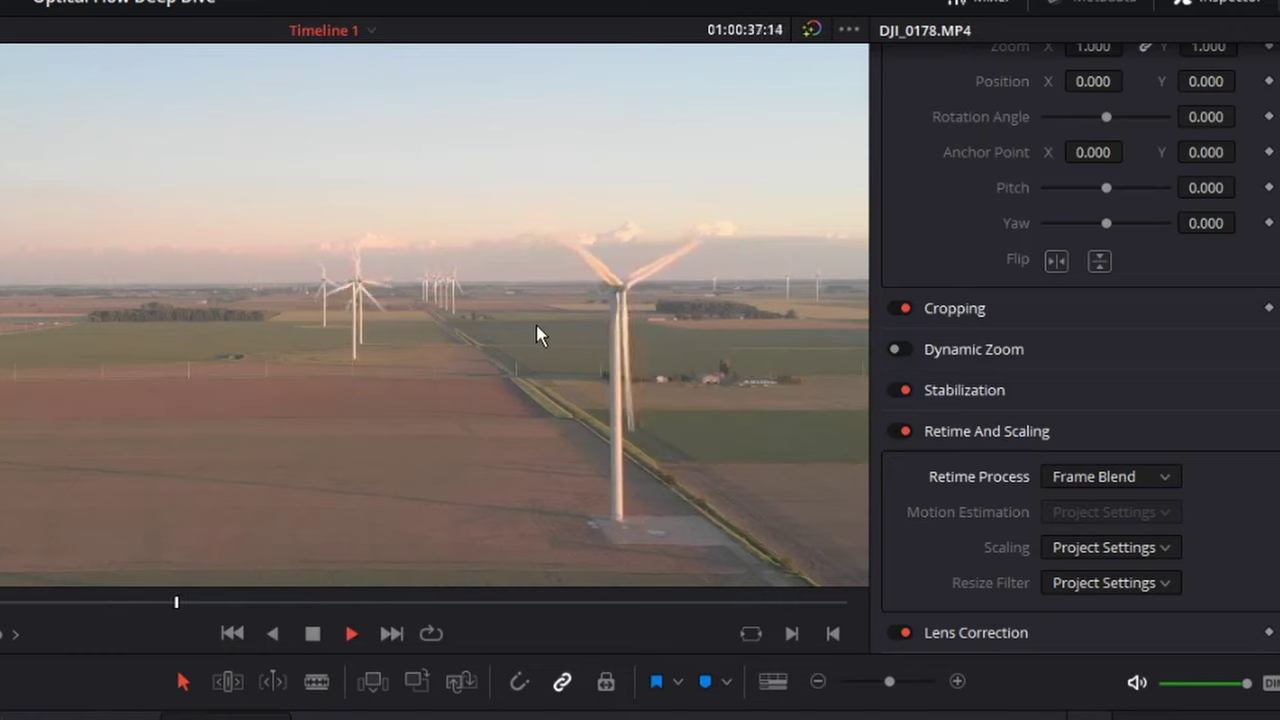
{"action": "key", "text": "space"}
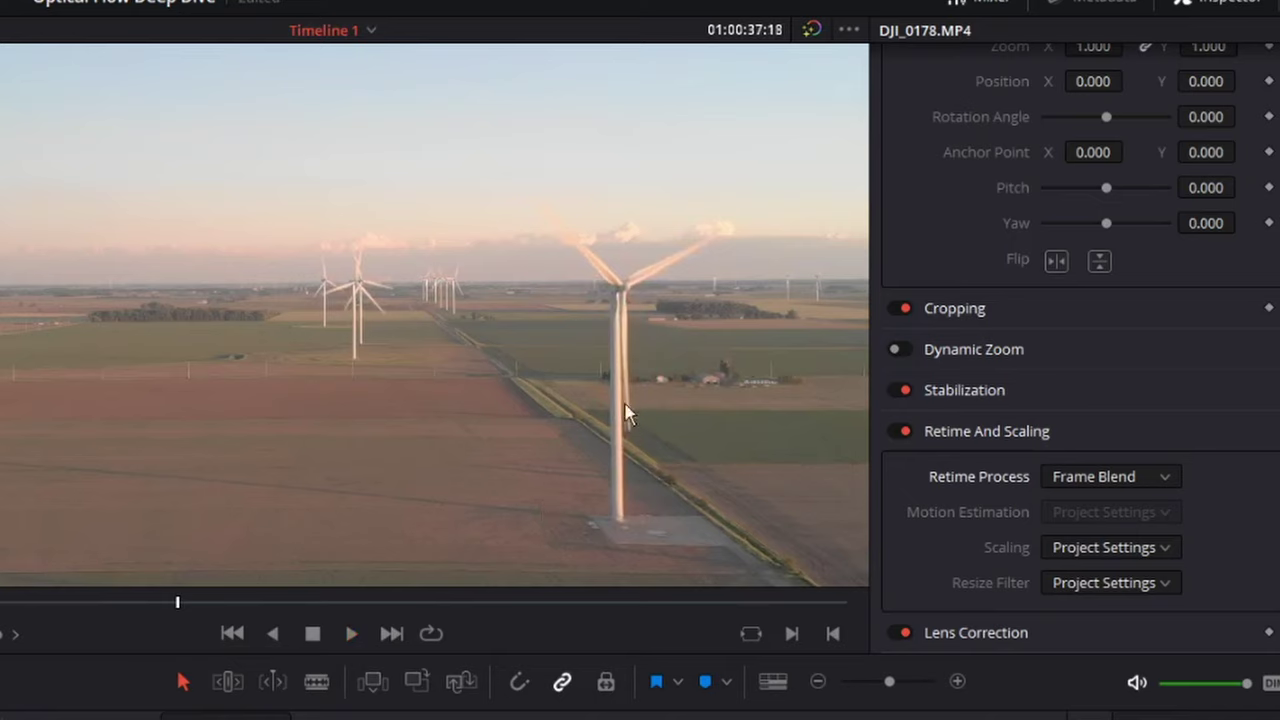
{"action": "key", "text": "space"}
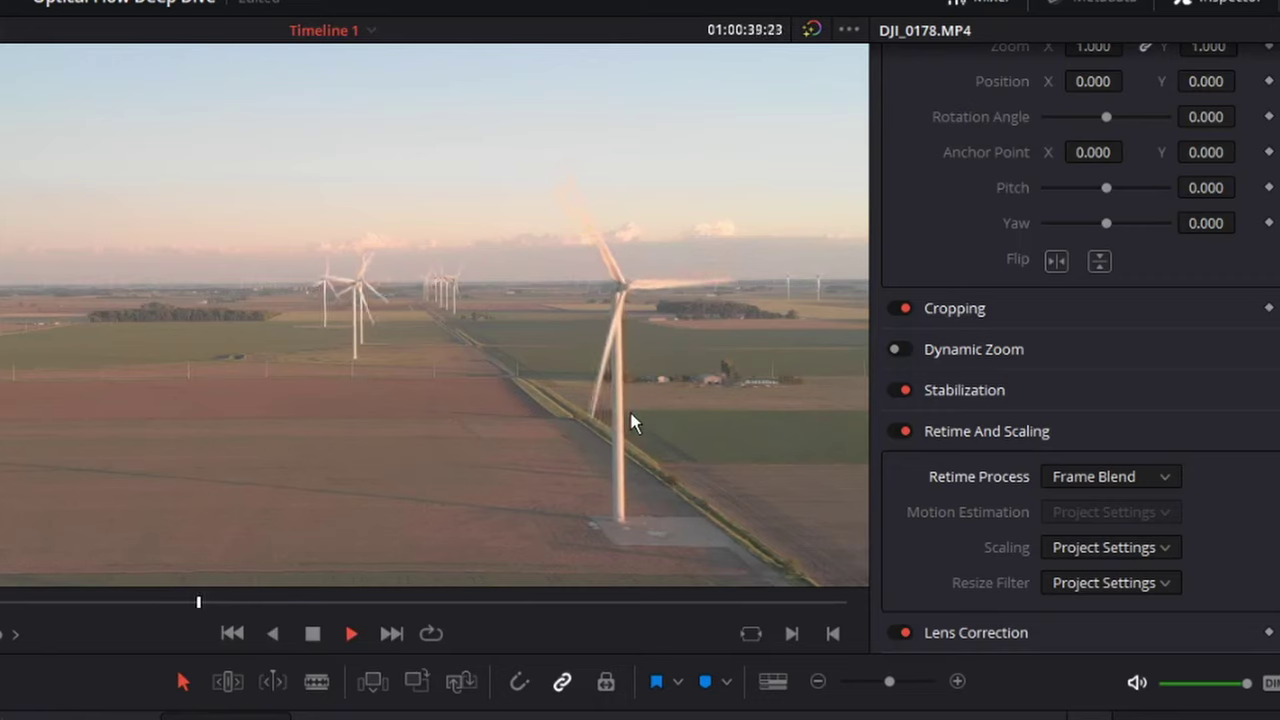
{"action": "key", "text": "space"}
{"action": "left_click", "coordinate": [1108, 477]}
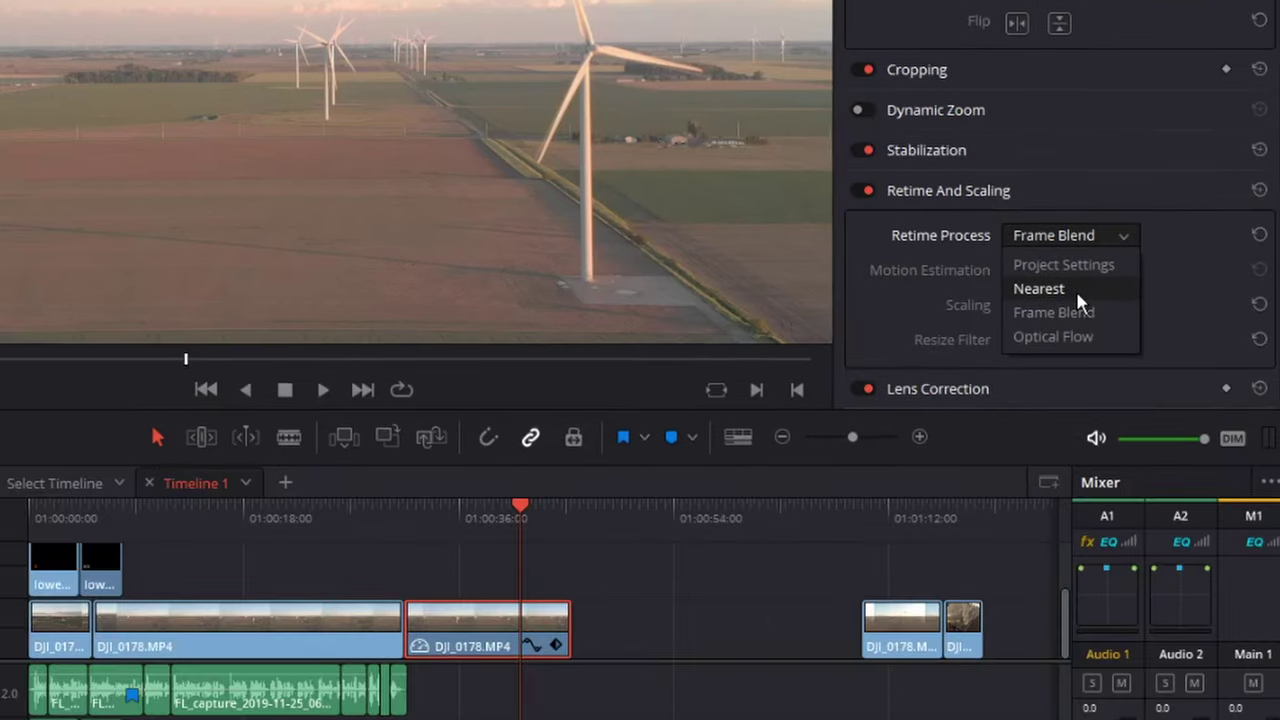
Step: Set DJI_0178.MP4's Retime Process to Optical Flow and Motion Estimation to Speed Warp
{"action": "left_click", "coordinate": [1073, 340]}
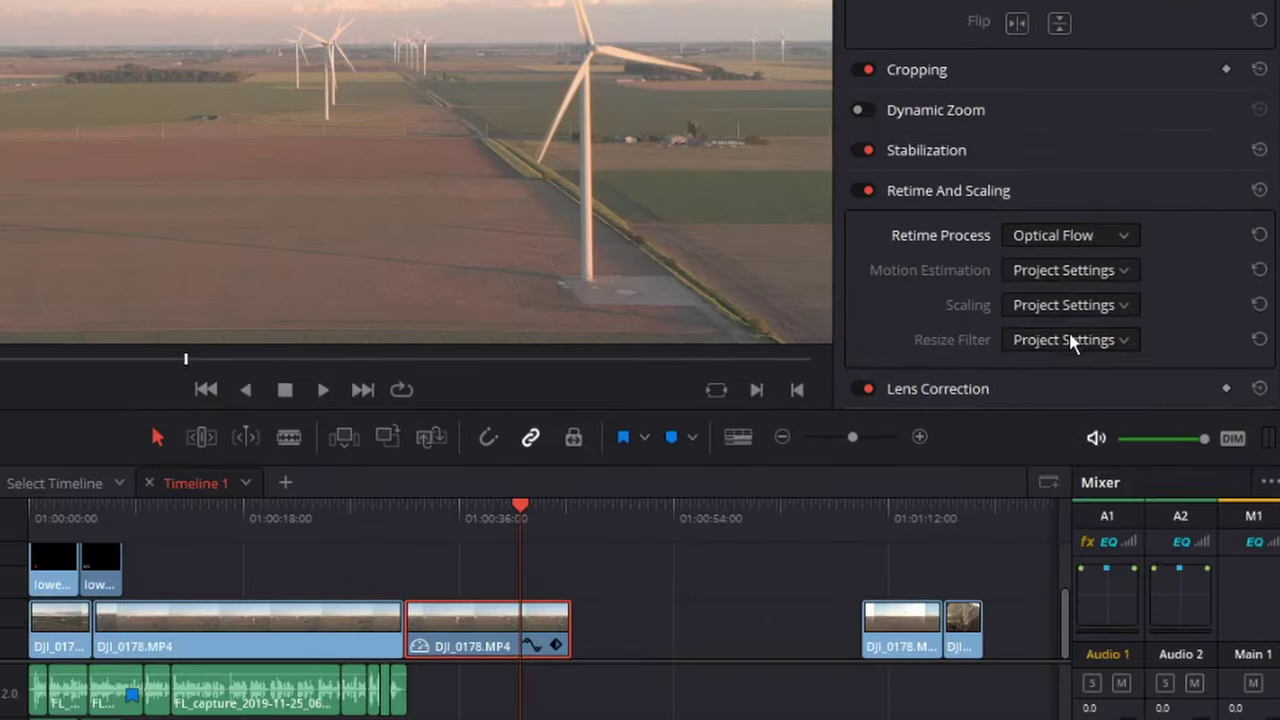
{"action": "left_click", "coordinate": [1096, 270]}
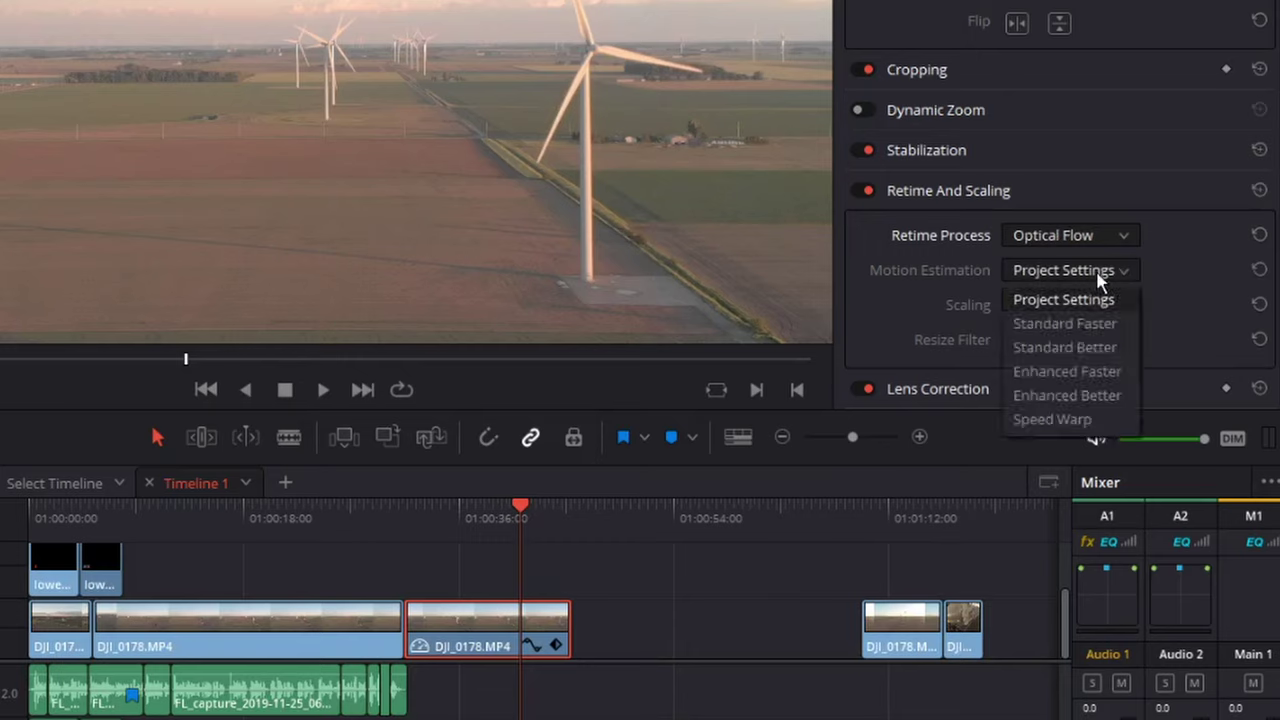
{"action": "left_click", "coordinate": [1073, 419]}
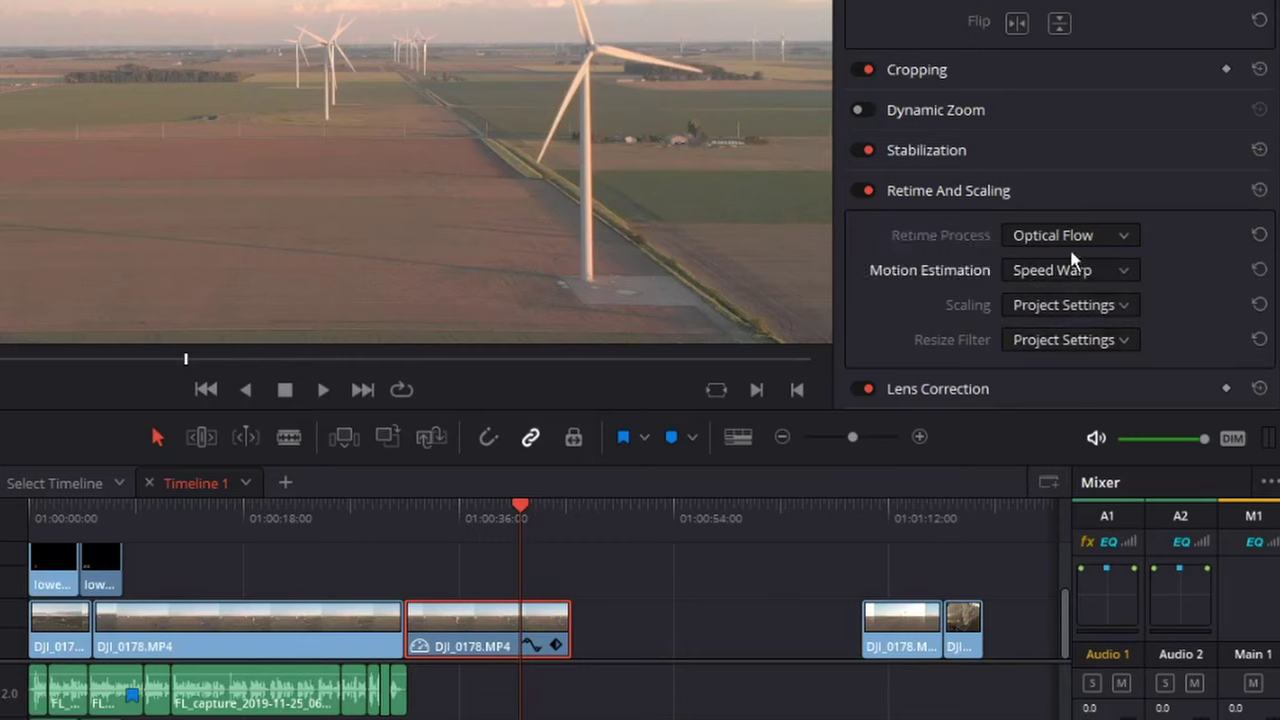
{"action": "left_click", "coordinate": [1056, 270]}
Step: Play and scrub the Speed Warp clip from its start, then butt the next DJI_0178 clip against it
{"action": "left_click_drag", "start_coordinate": [527, 510], "coordinate": [406, 510]}
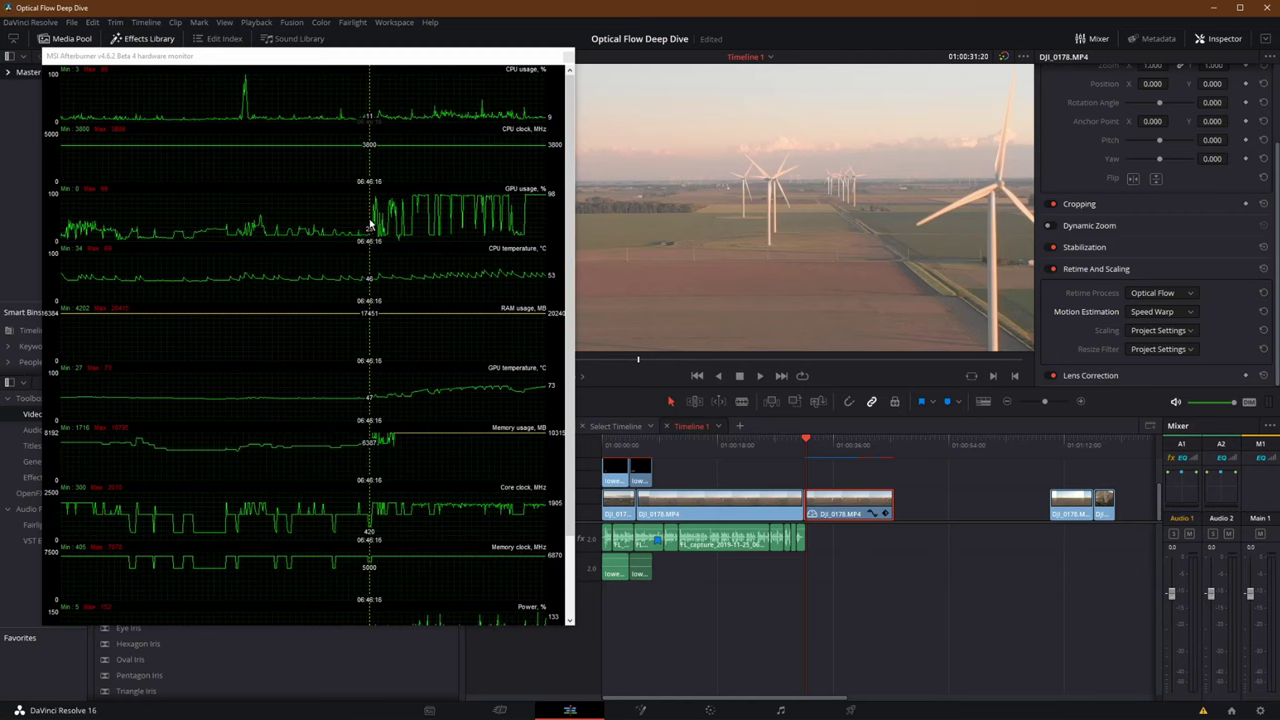
{"action": "key", "text": "space"}
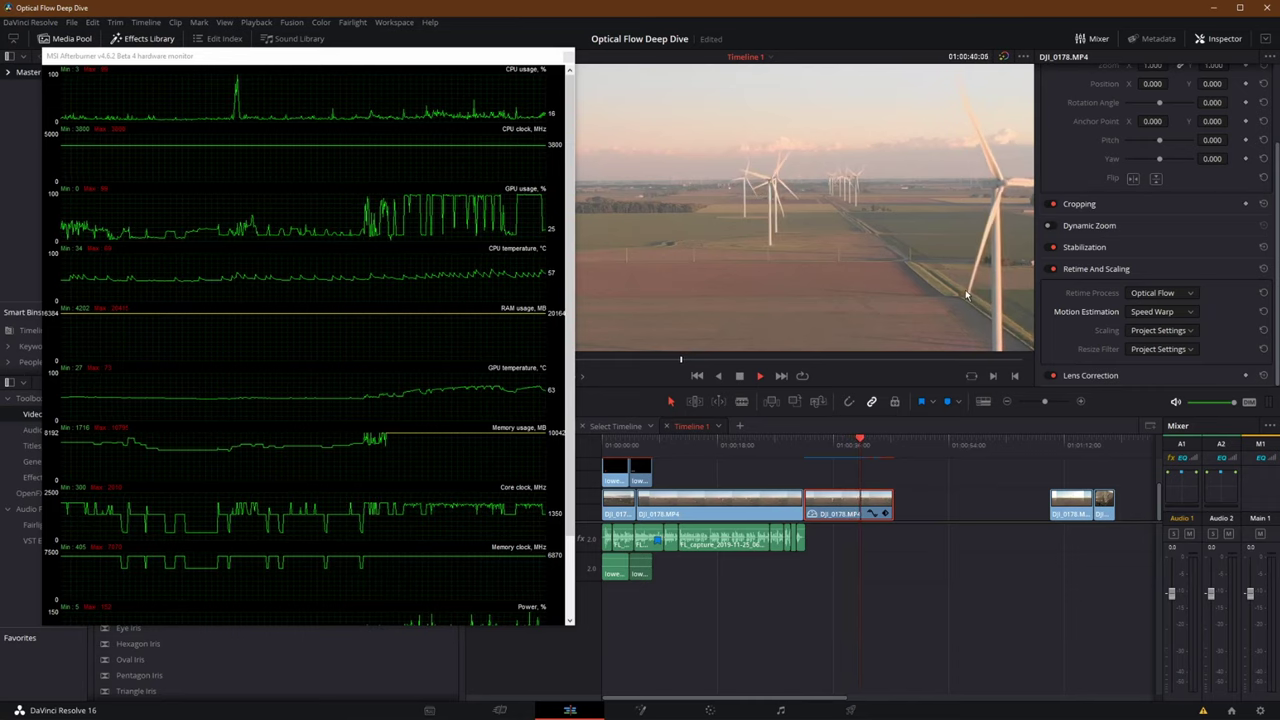
{"action": "left_click", "coordinate": [827, 437]}
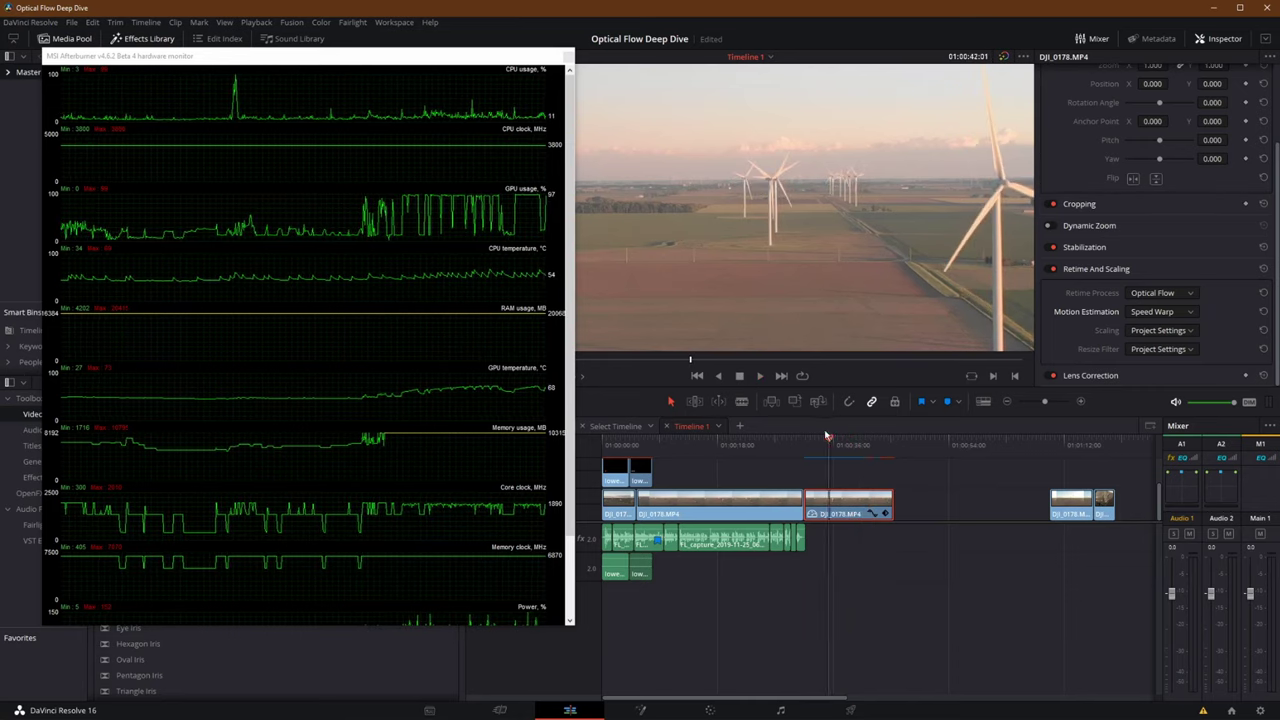
{"action": "left_click", "coordinate": [807, 440]}
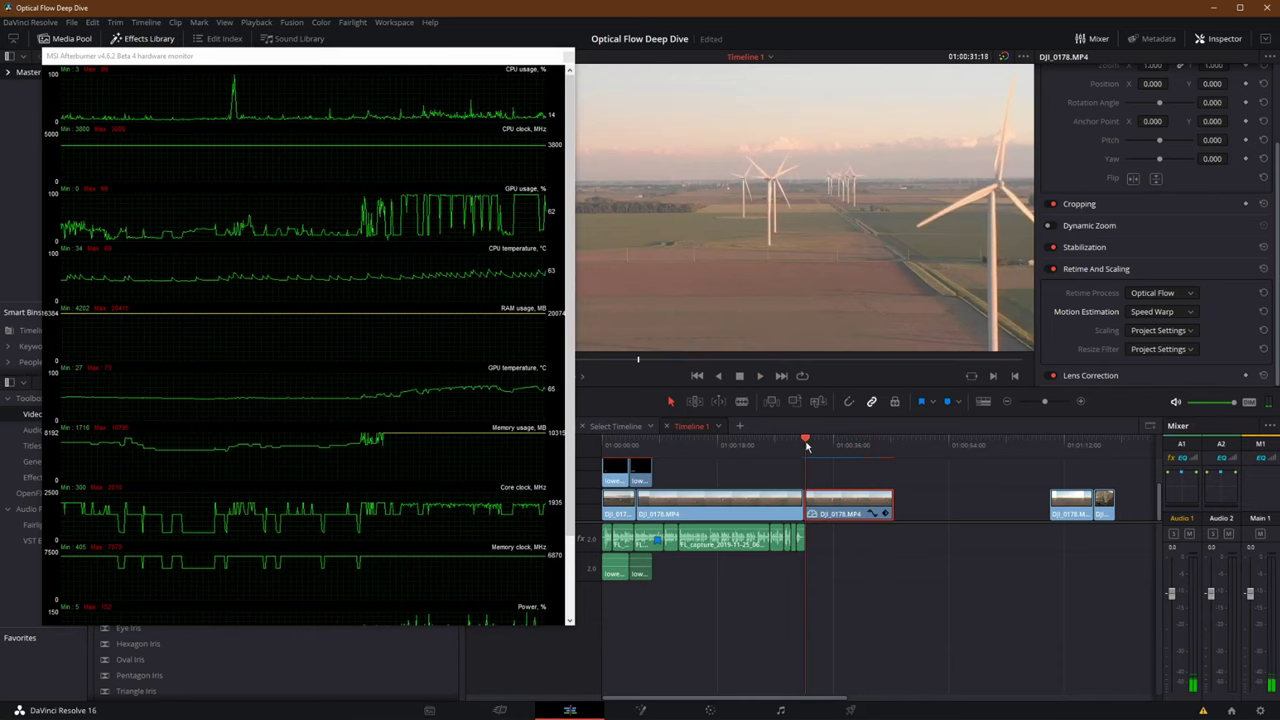
{"action": "left_click_drag", "start_coordinate": [807, 446], "coordinate": [810, 446]}
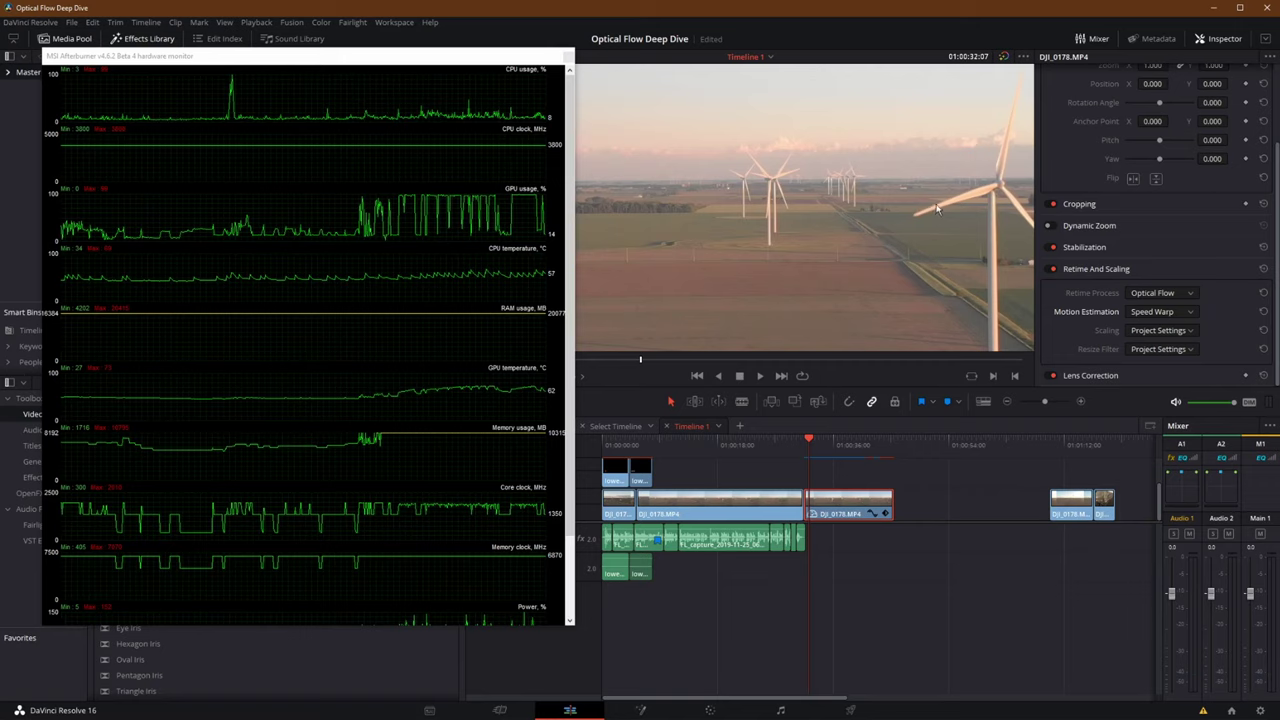
{"action": "left_click", "coordinate": [812, 443]}
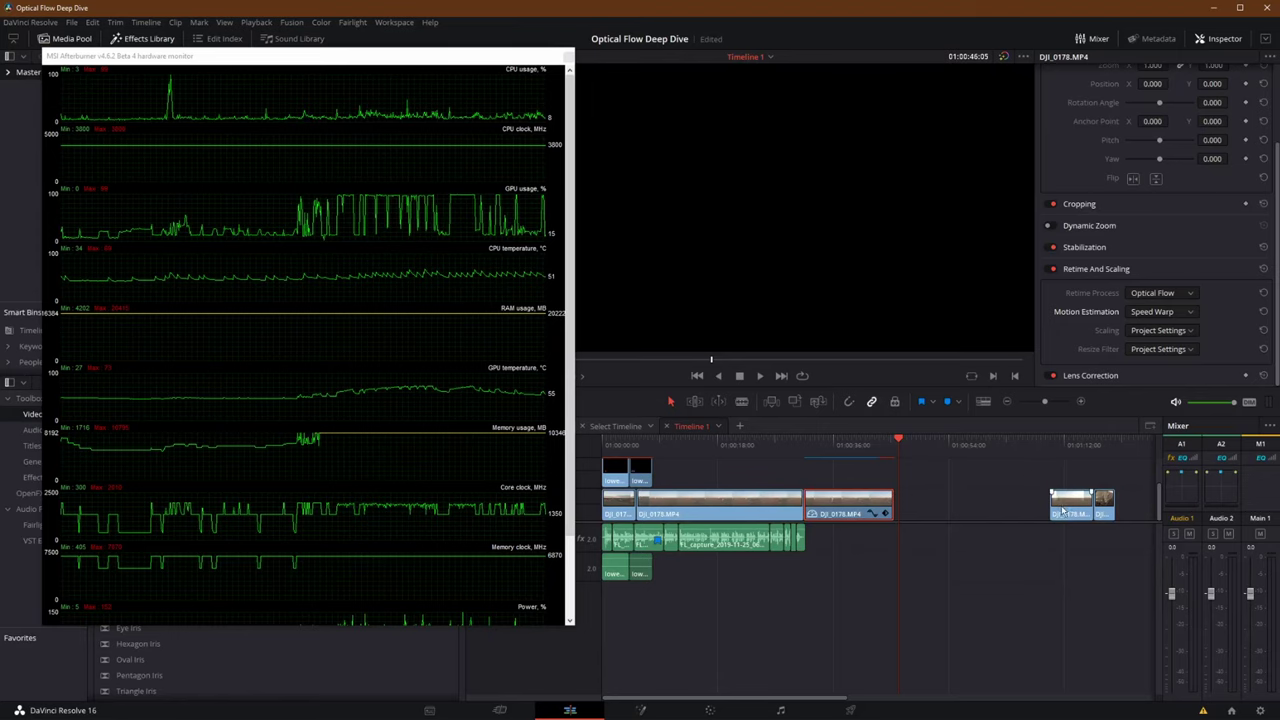
{"action": "left_click_drag", "start_coordinate": [1033, 503], "coordinate": [921, 496]}
Step: Set the third clip's speed to 50% through Change Clip Speed
{"action": "right_click", "coordinate": [919, 497]}
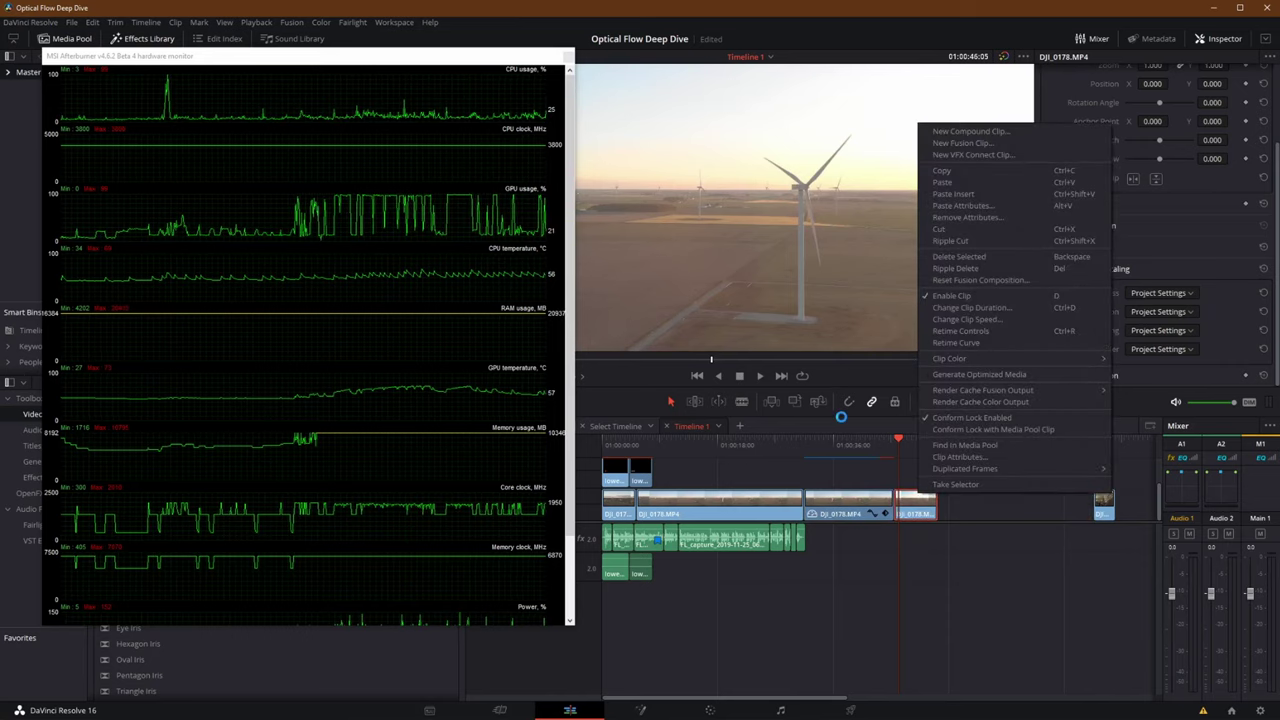
{"action": "left_click", "coordinate": [1010, 585]}
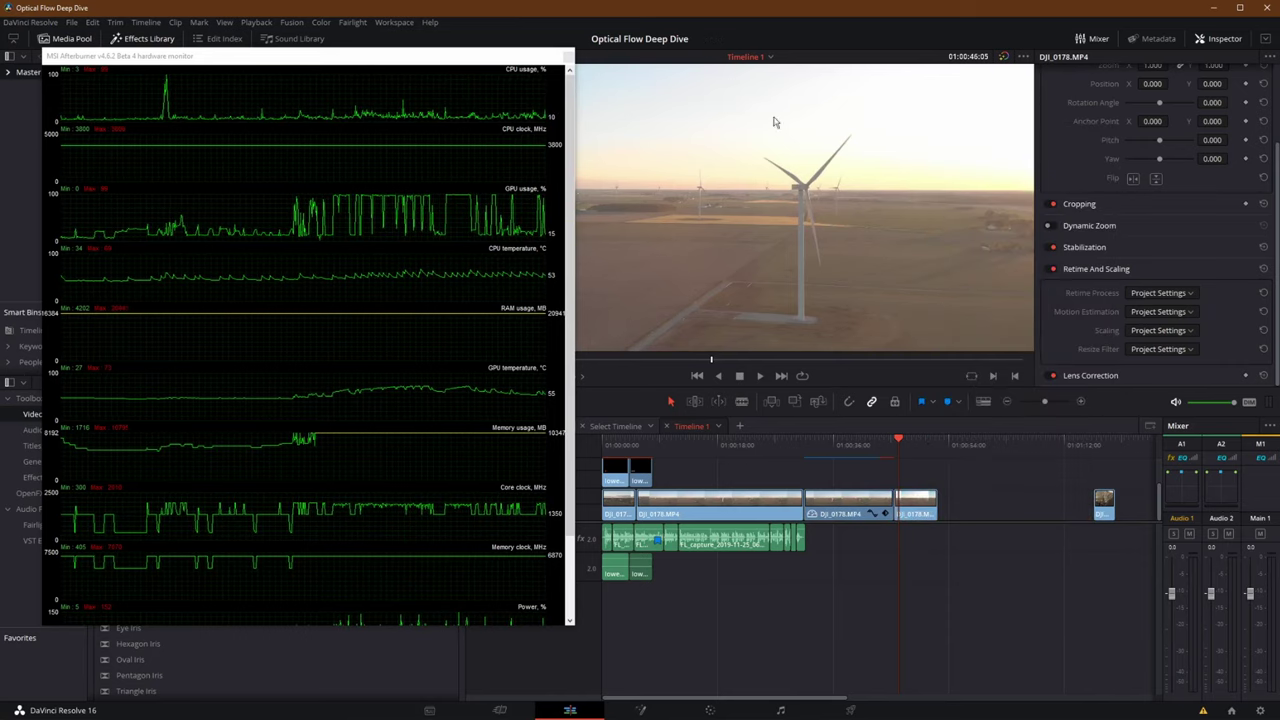
{"action": "right_click", "coordinate": [918, 501]}
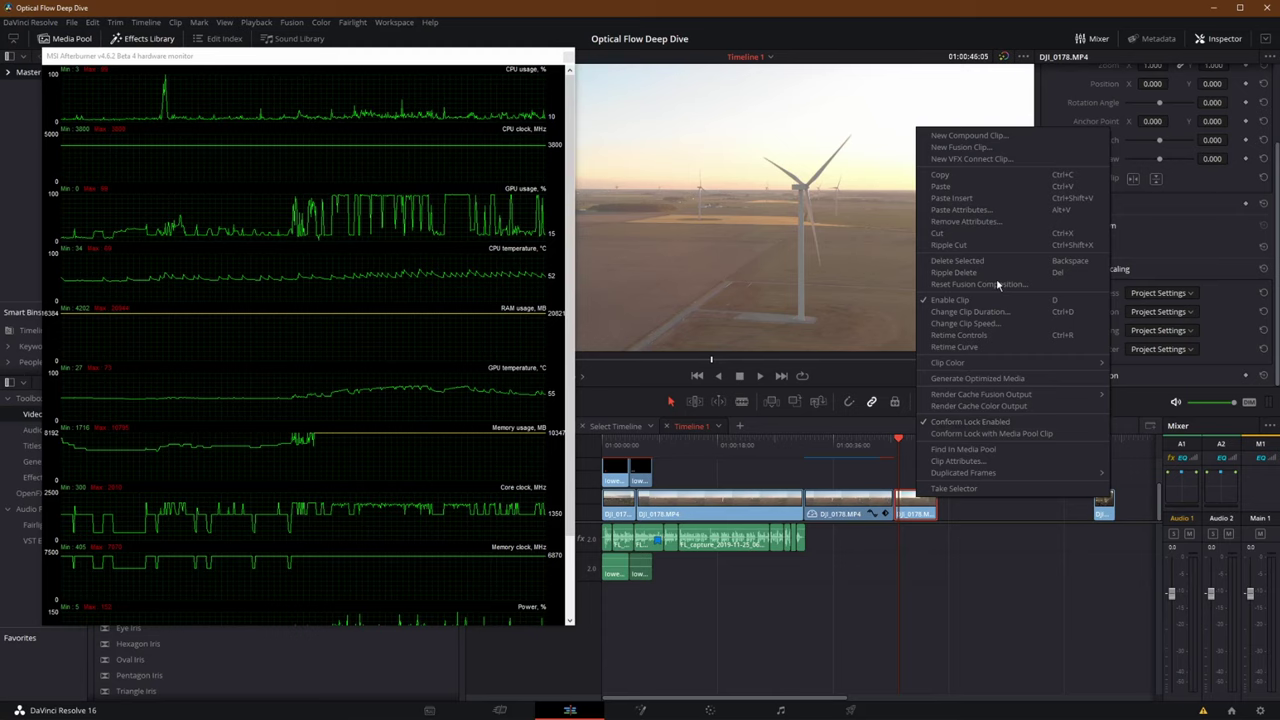
{"action": "left_click", "coordinate": [990, 323]}
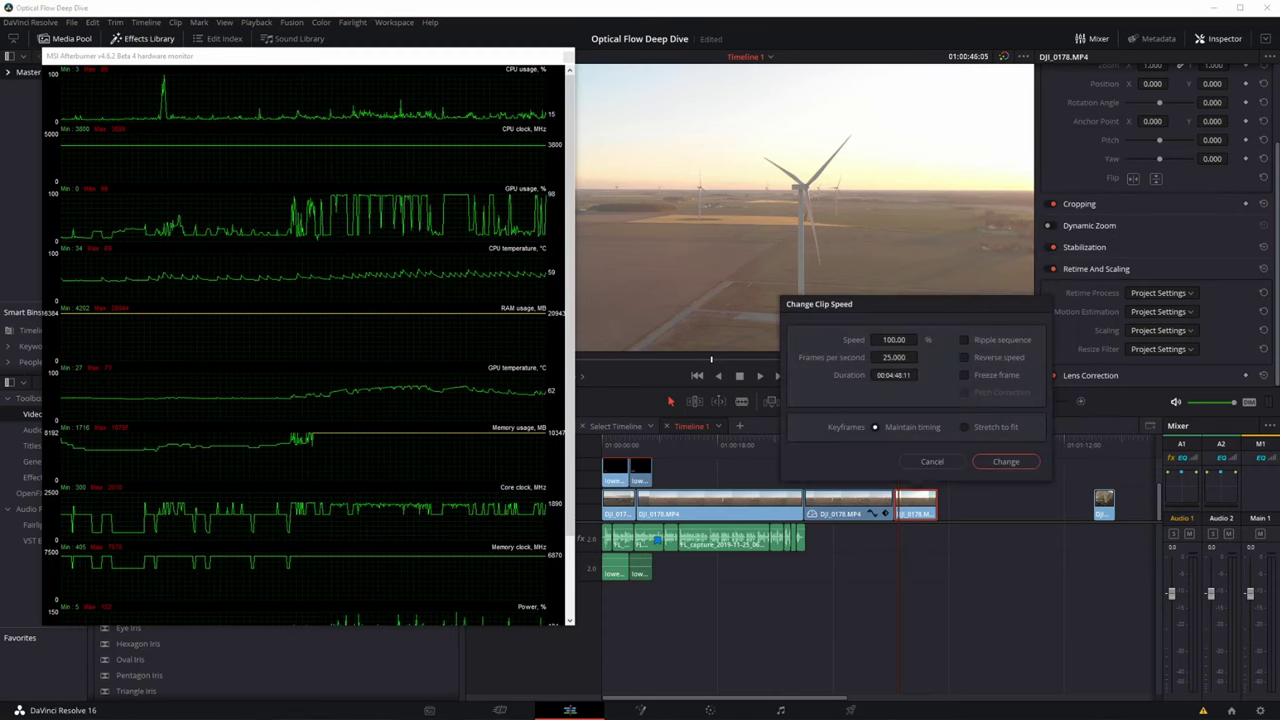
{"action": "left_click_drag", "start_coordinate": [935, 340], "coordinate": [923, 340]}
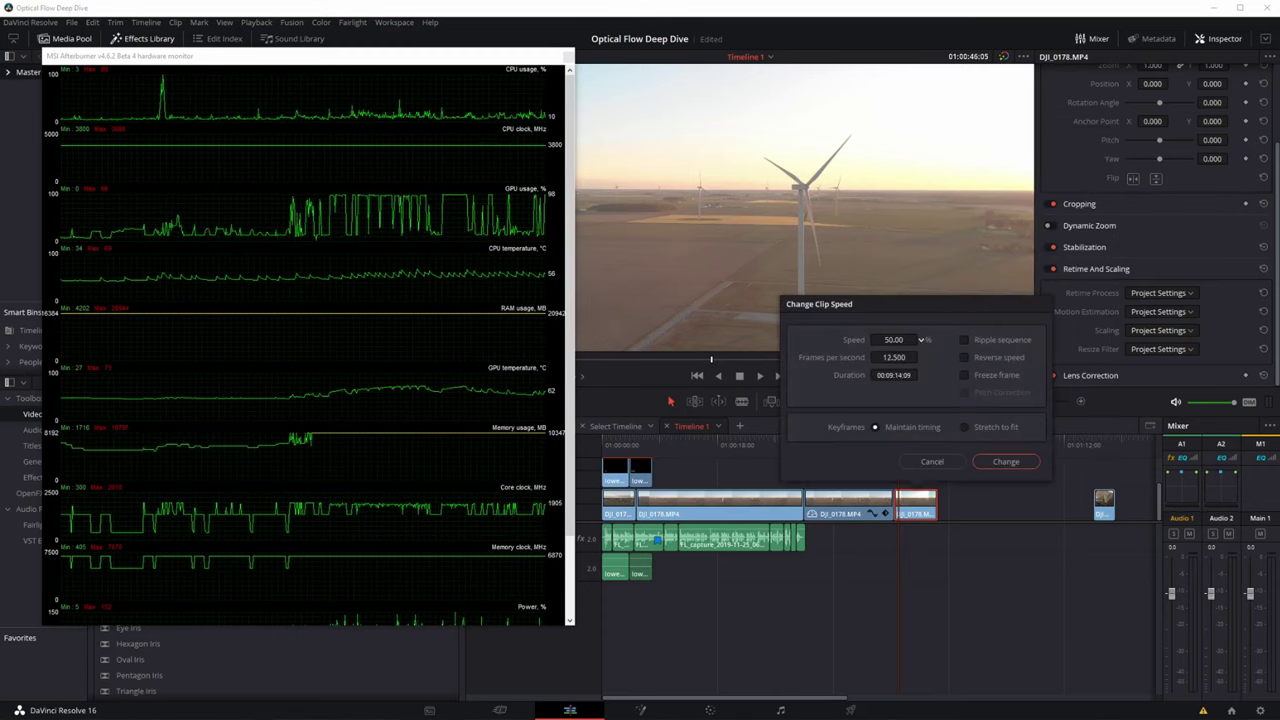
{"action": "left_click", "coordinate": [921, 340]}
{"action": "left_click", "coordinate": [1010, 463]}
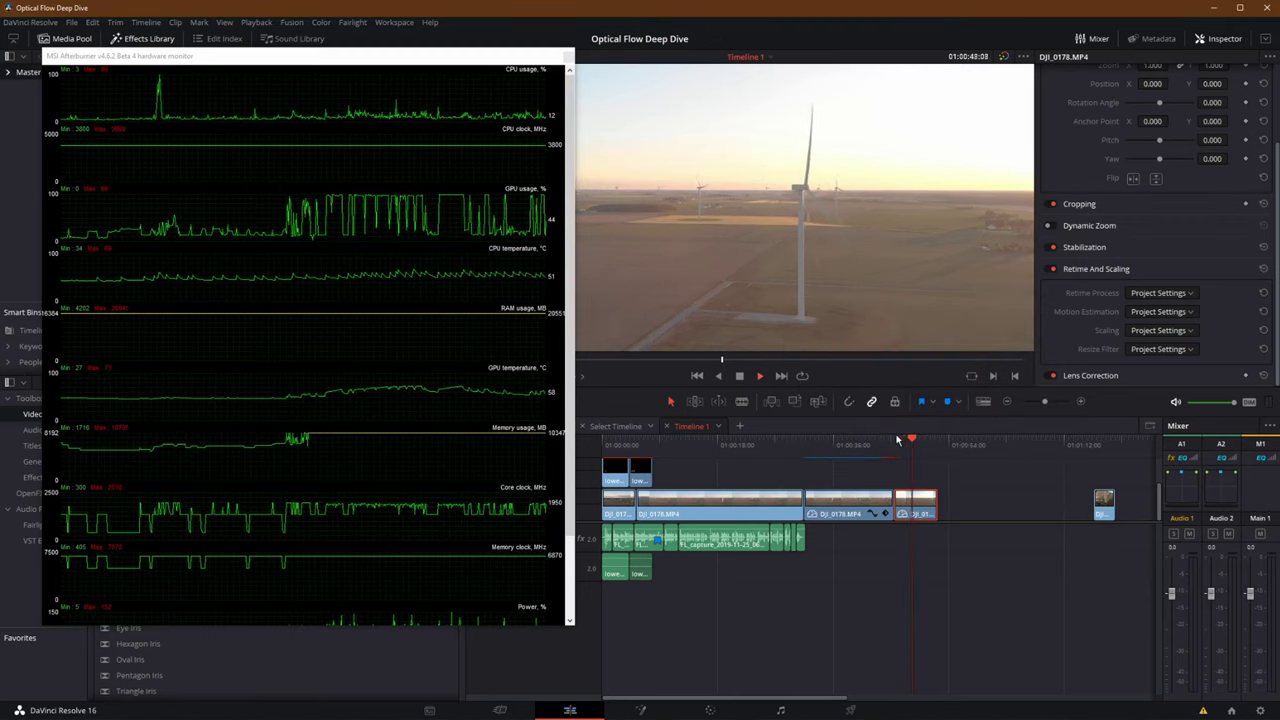
Step: Retime the turbine clip with Optical Flow and Speed Warp motion estimation
{"action": "left_click", "coordinate": [1145, 293]}
{"action": "left_click", "coordinate": [1150, 347]}
{"action": "left_click", "coordinate": [1158, 312]}
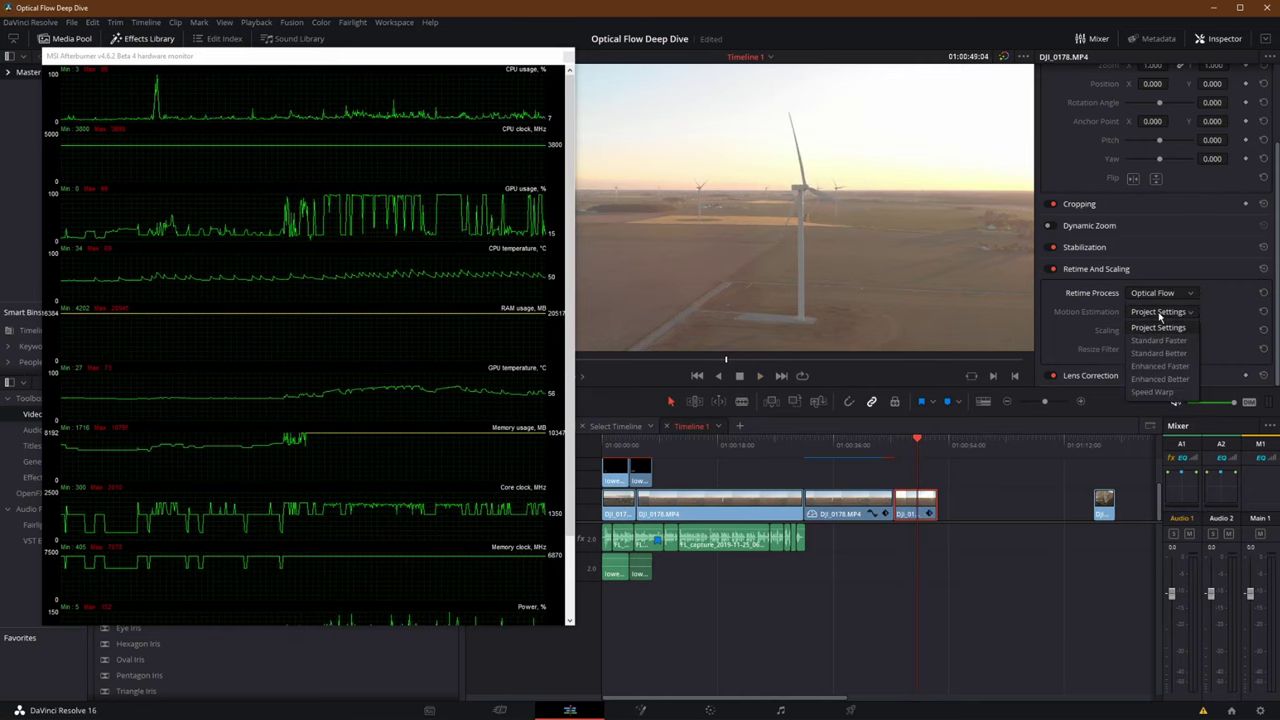
{"action": "left_click", "coordinate": [1150, 392]}
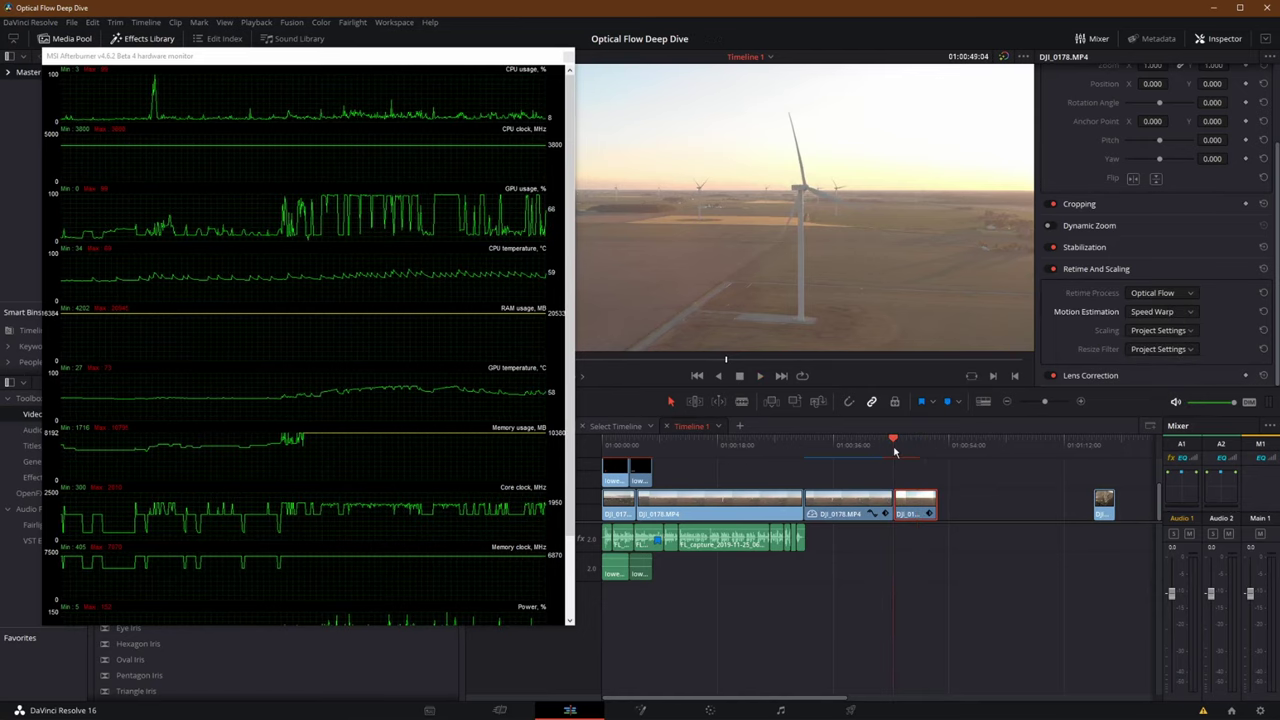
{"action": "left_click_drag", "start_coordinate": [895, 452], "coordinate": [897, 447]}
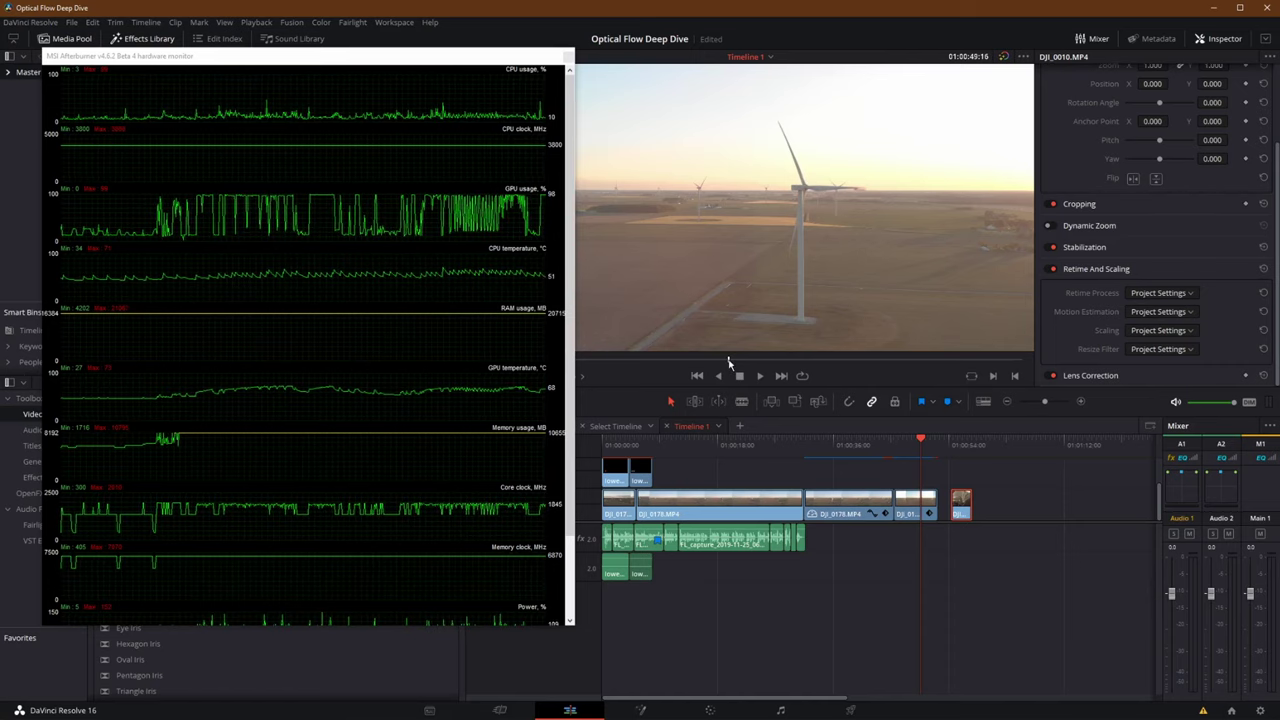
Step: Scrub the viewer through the slowed turbine footage to check its interpolation
{"action": "mouse_move", "coordinate": [731, 362]}
{"action": "left_mouse_down"}
{"action": "mouse_move", "coordinate": [706, 362]}
{"action": "mouse_move", "coordinate": [730, 360]}
{"action": "left_mouse_up"}
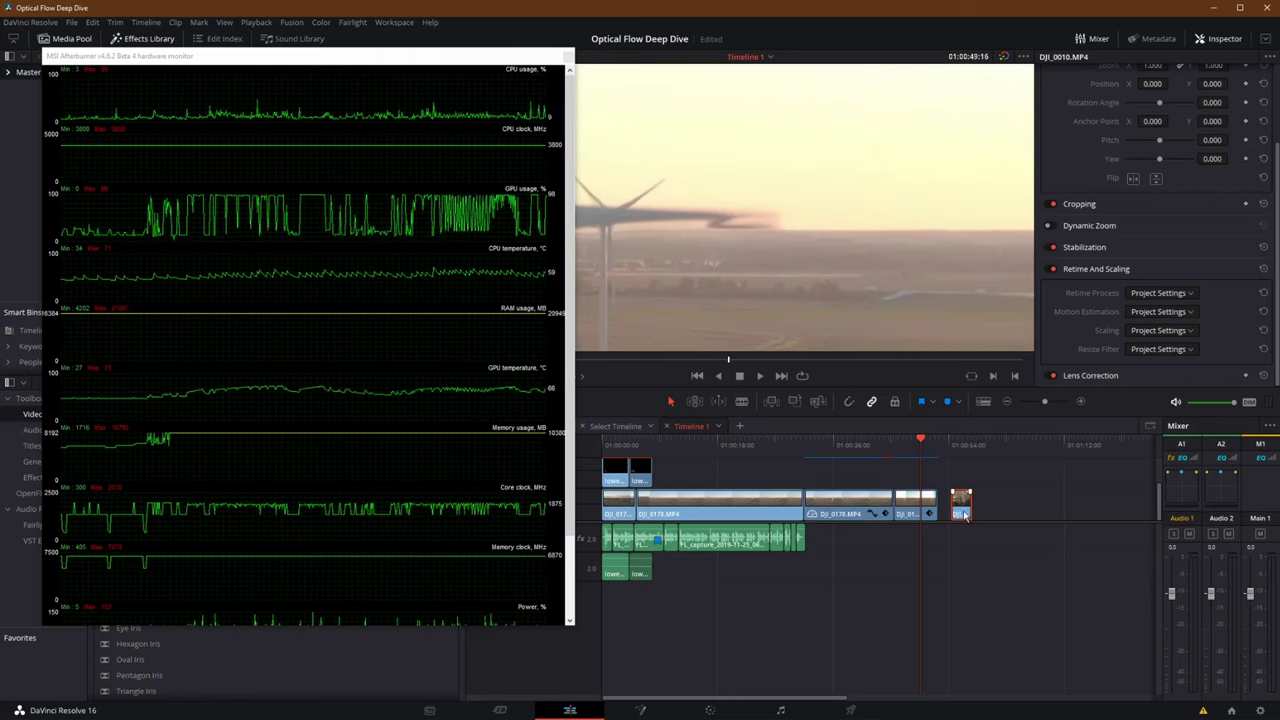
Step: Retime DJI_0010.MP4 with Optical Flow and Speed Warp, then trim its end shorter on Video 1
{"action": "left_click", "coordinate": [950, 443]}
{"action": "left_click", "coordinate": [949, 442]}
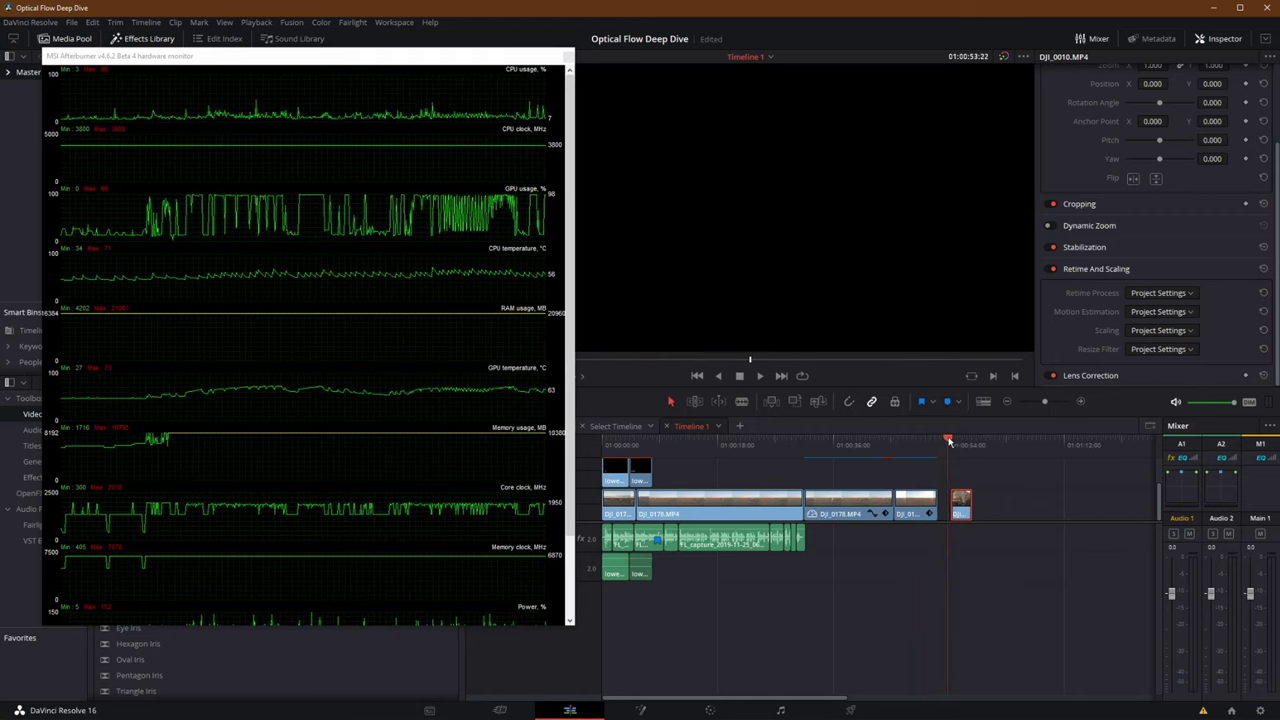
{"action": "left_click", "coordinate": [953, 440]}
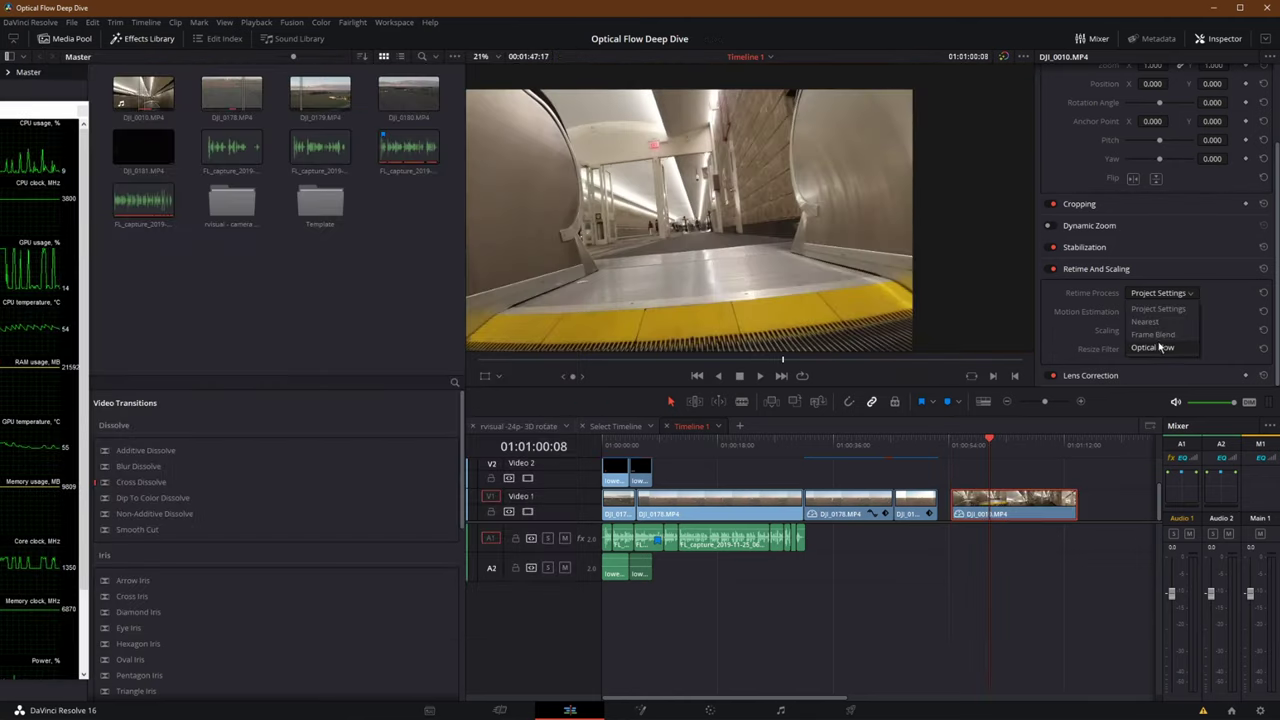
{"action": "left_click", "coordinate": [1152, 346]}
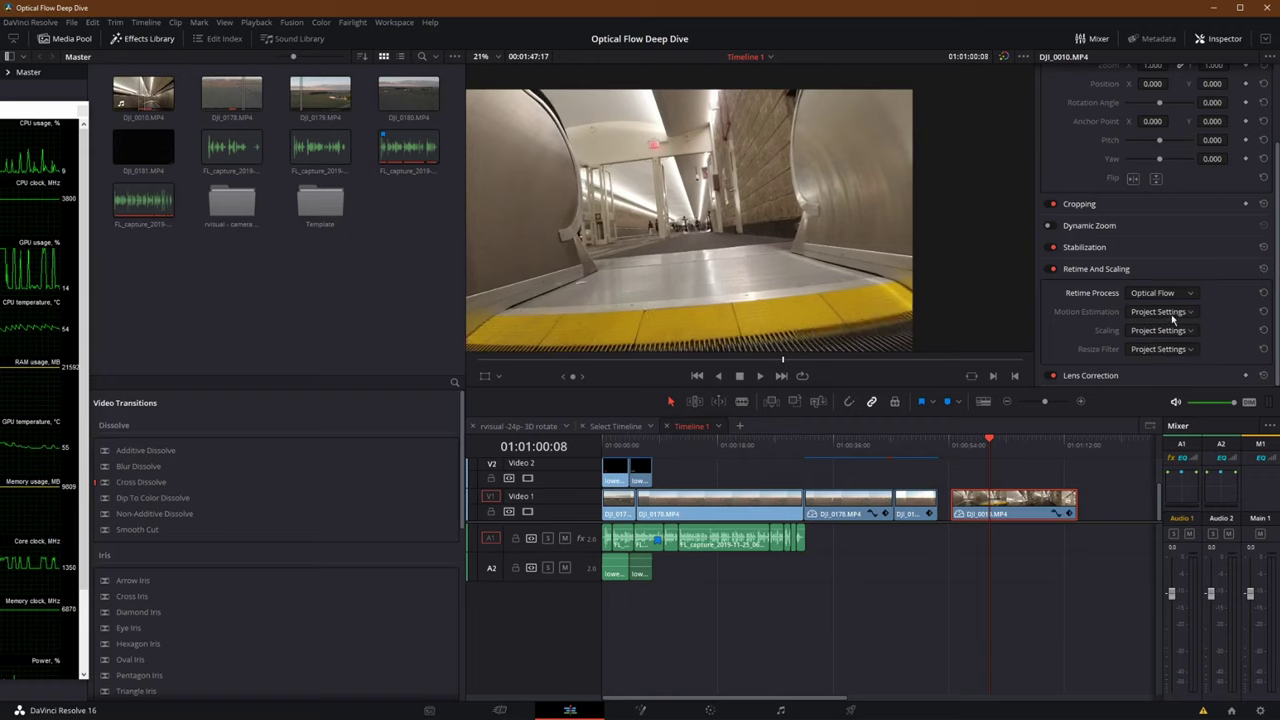
{"action": "left_click", "coordinate": [1160, 312]}
{"action": "left_click", "coordinate": [1160, 392]}
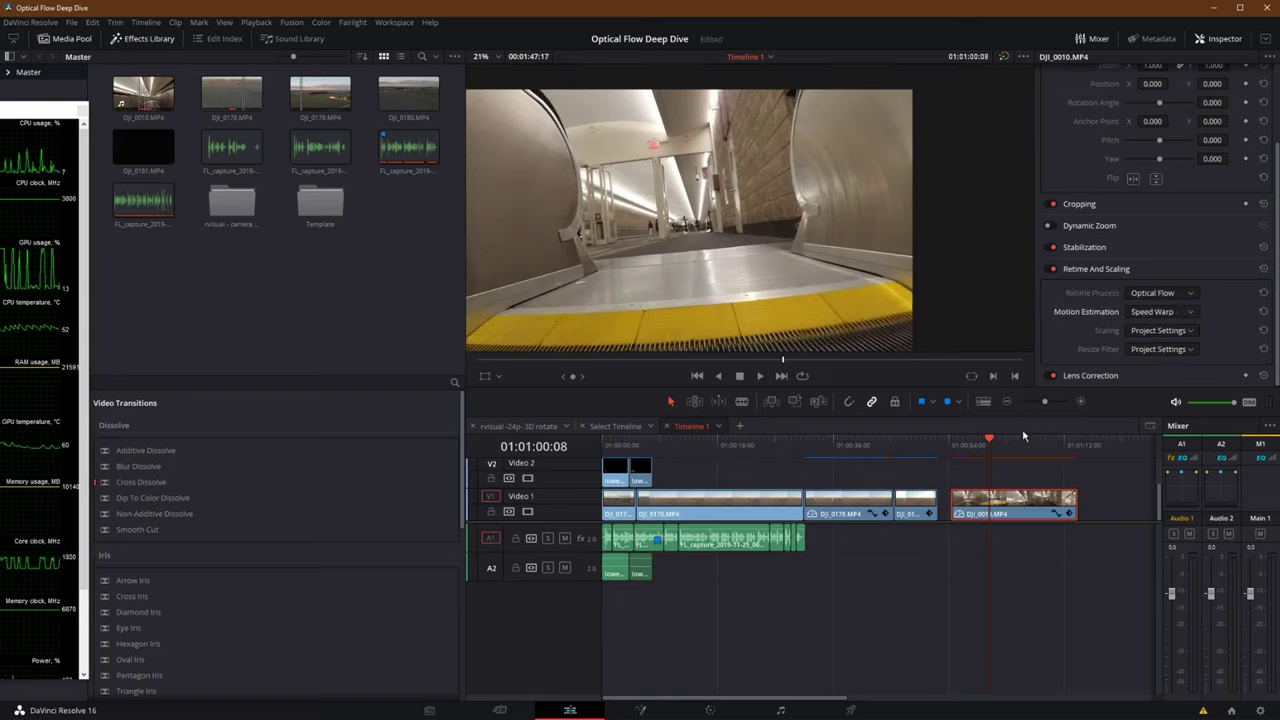
{"action": "left_click_drag", "start_coordinate": [1080, 511], "coordinate": [988, 440]}
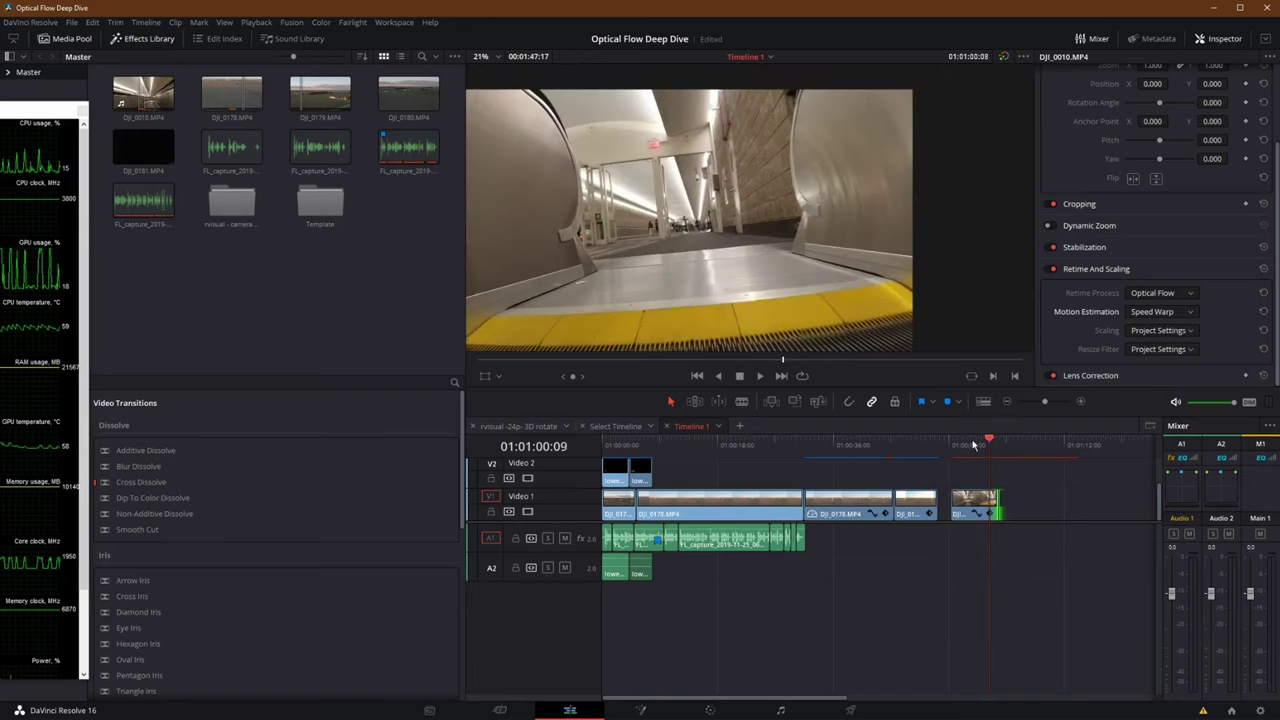
{"action": "left_click", "coordinate": [954, 443]}
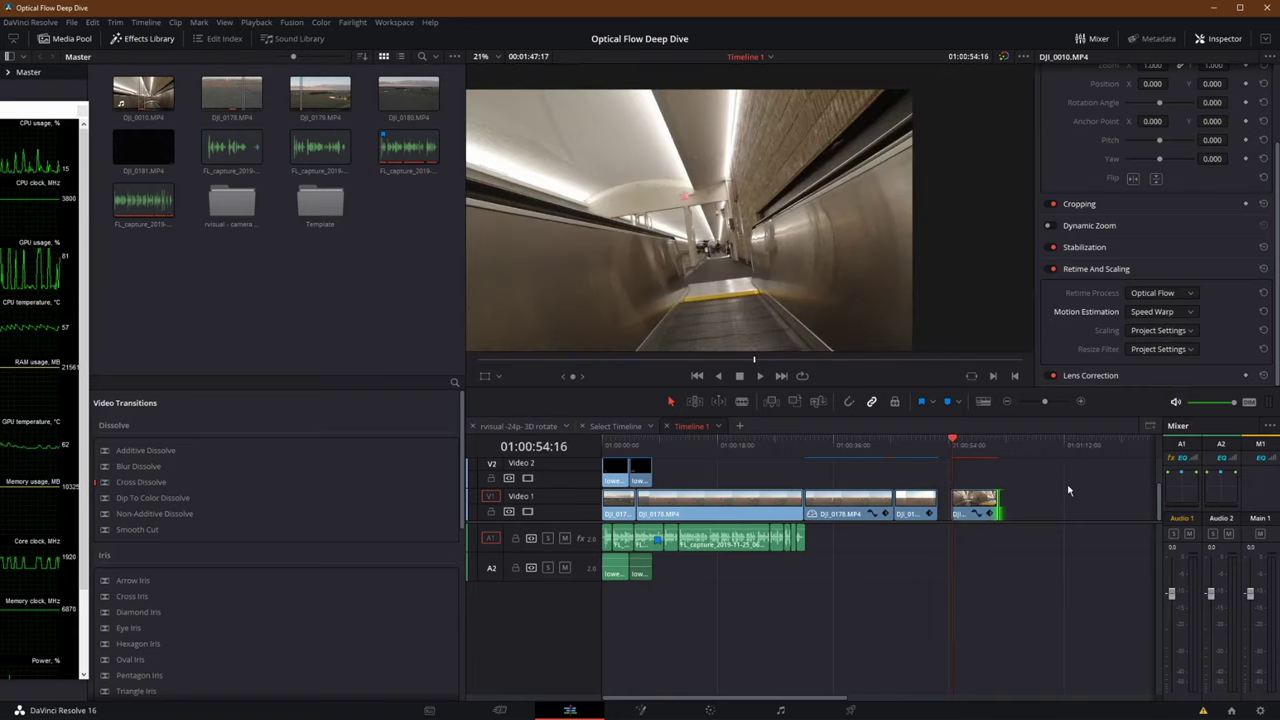
{"action": "key", "text": "space"}
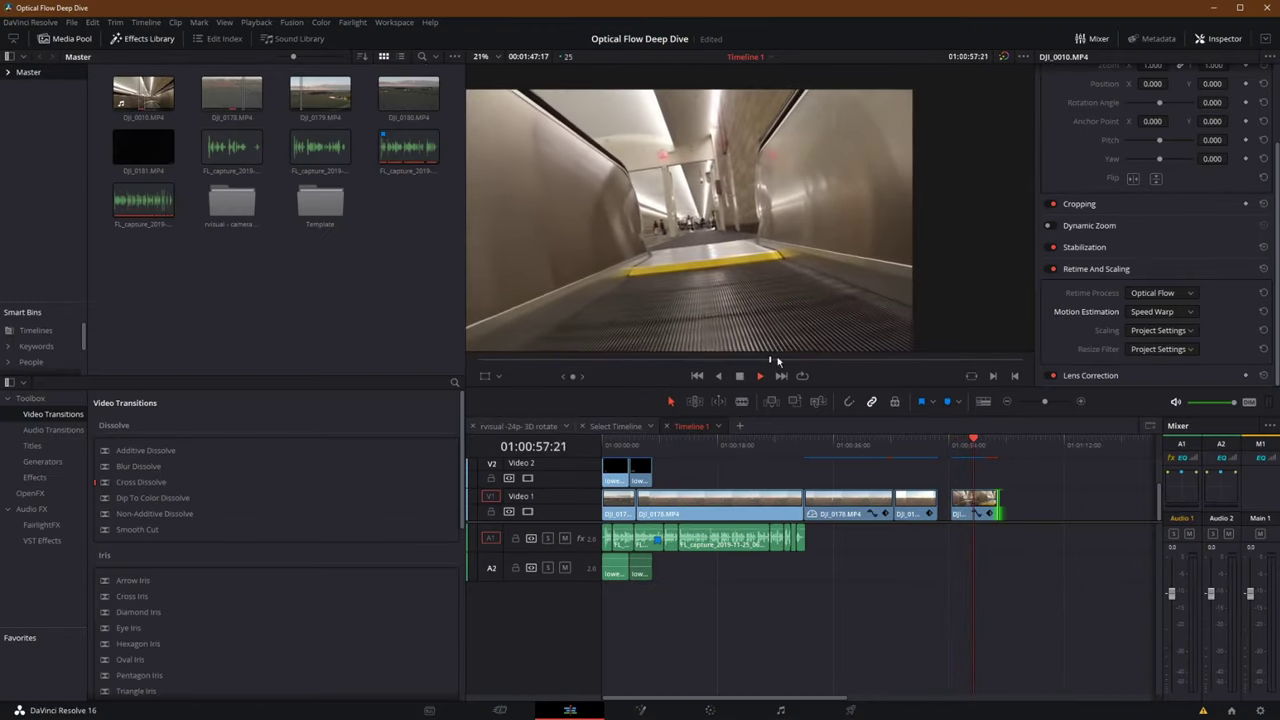
{"action": "left_click", "coordinate": [740, 375]}
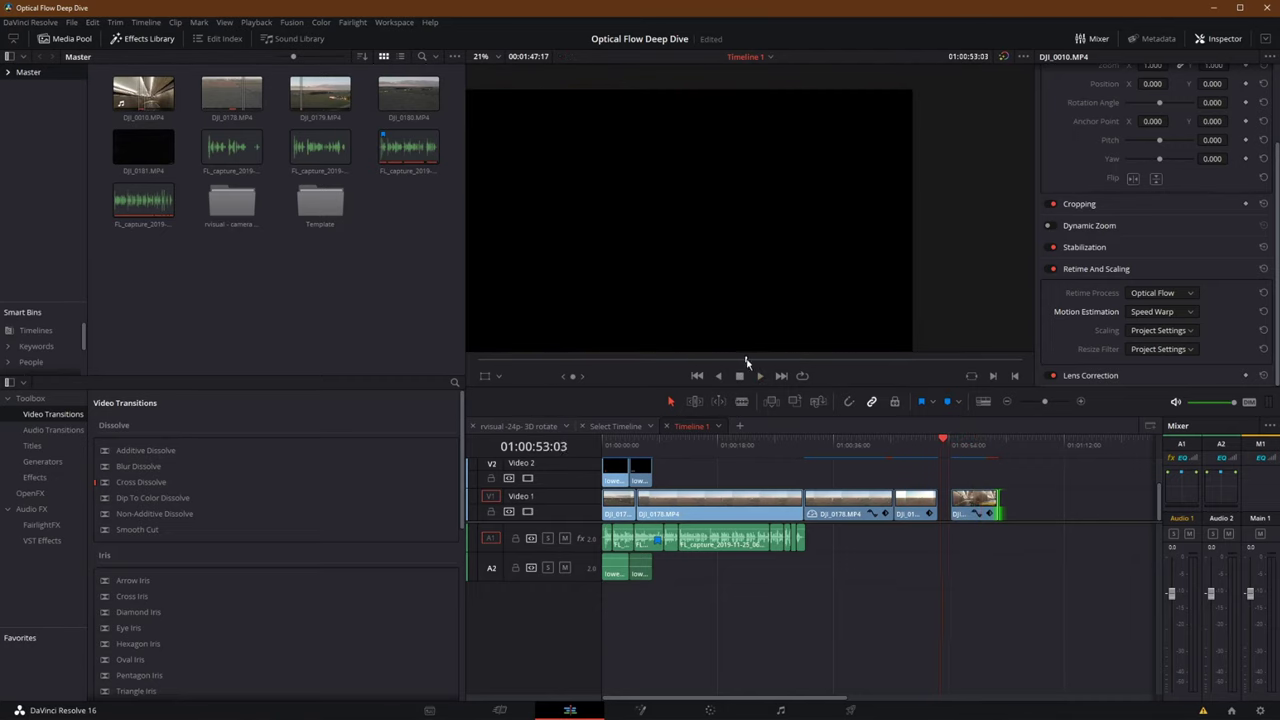
{"action": "key", "text": "space"}
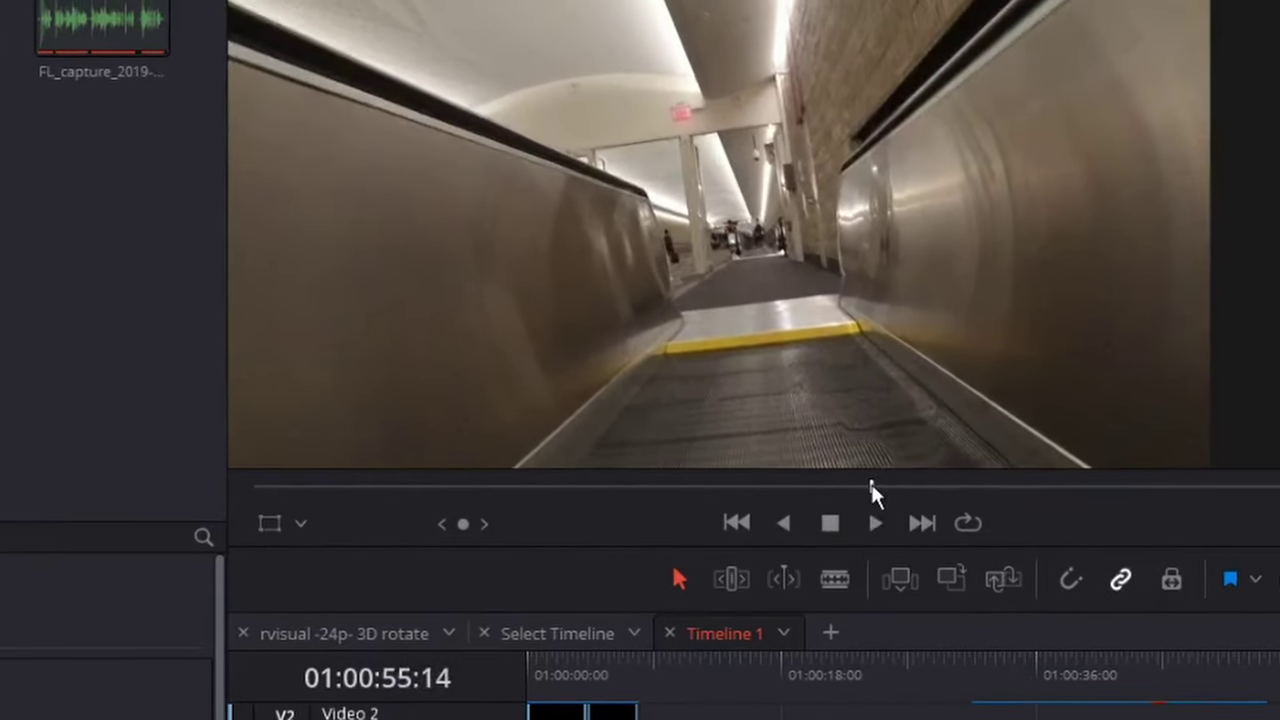
{"action": "left_click_drag", "start_coordinate": [882, 480], "coordinate": [867, 478]}
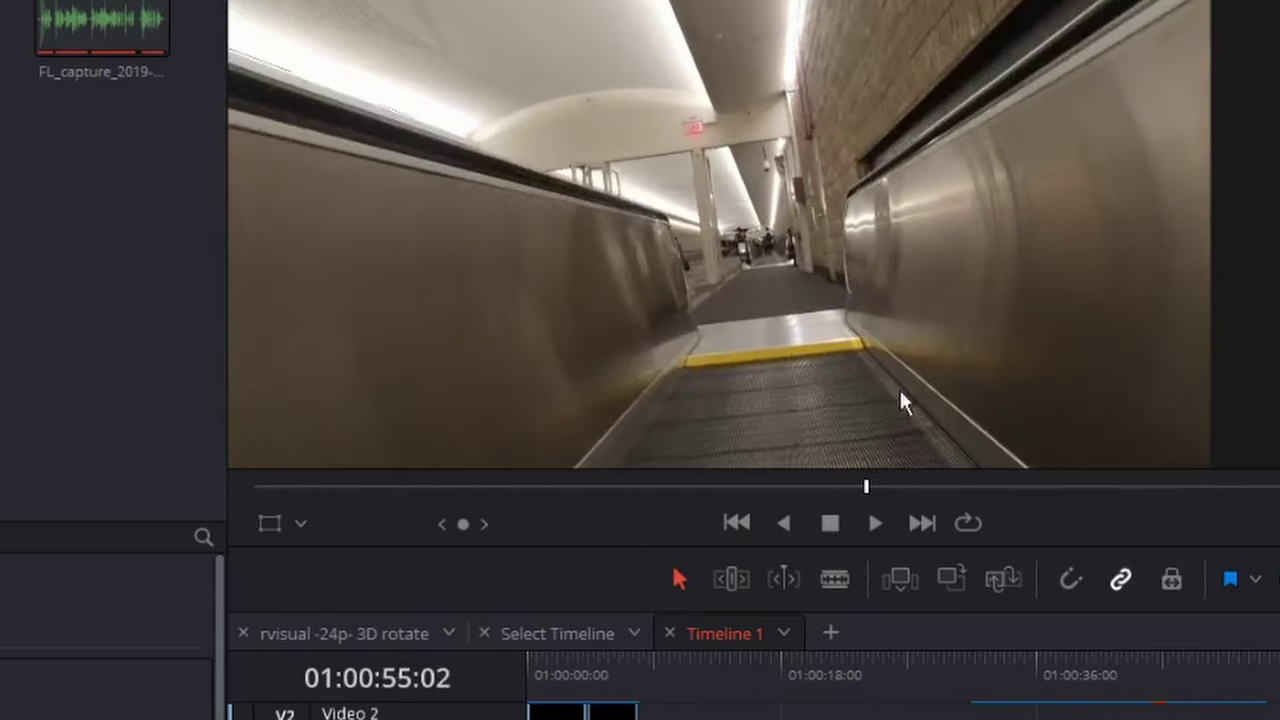
{"action": "left_click", "coordinate": [878, 520]}
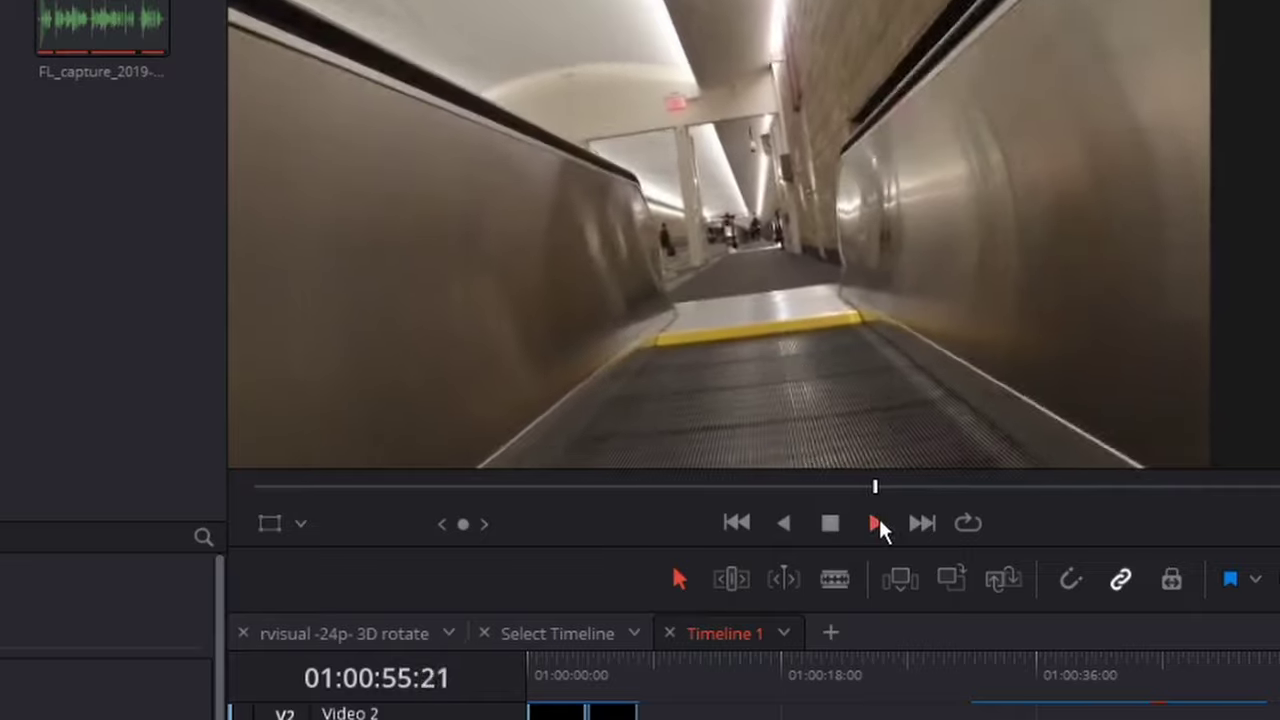
{"action": "left_click", "coordinate": [840, 522]}
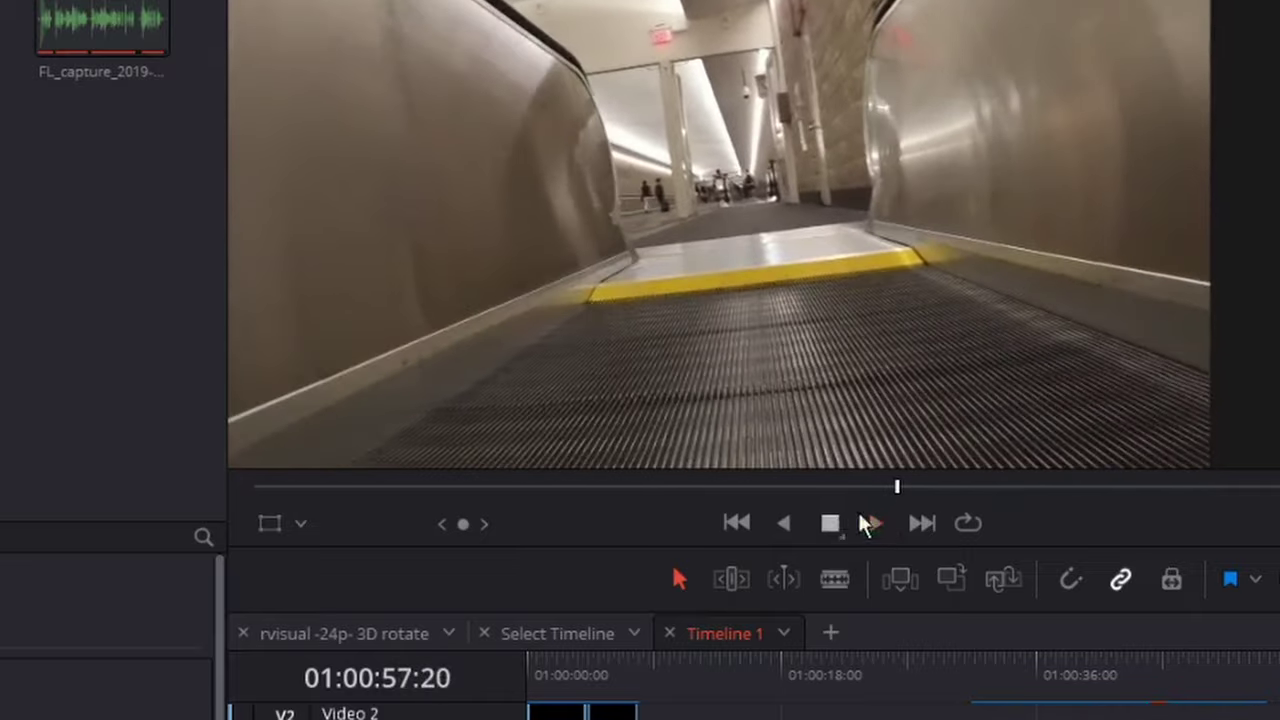
{"action": "left_click_drag", "start_coordinate": [892, 480], "coordinate": [874, 485]}
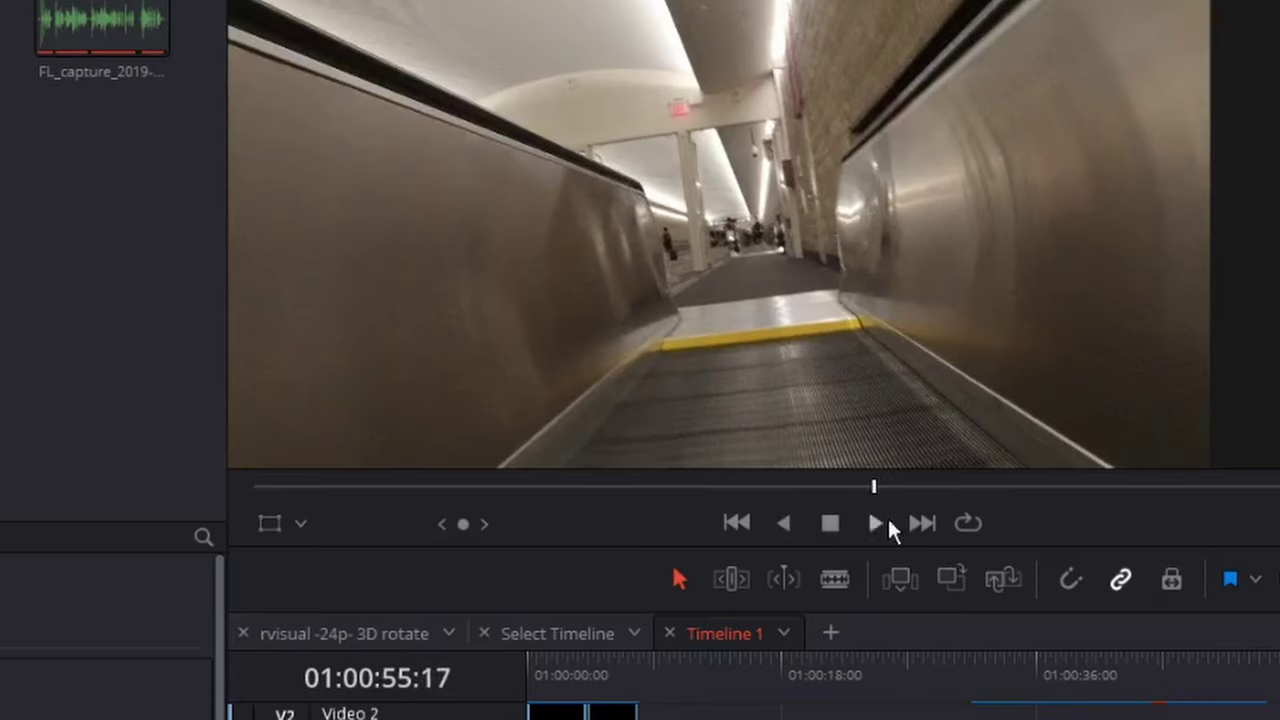
{"action": "mouse_move", "coordinate": [878, 486]}
{"action": "left_mouse_down"}
{"action": "mouse_move", "coordinate": [918, 482]}
{"action": "mouse_move", "coordinate": [876, 487]}
{"action": "left_mouse_up"}
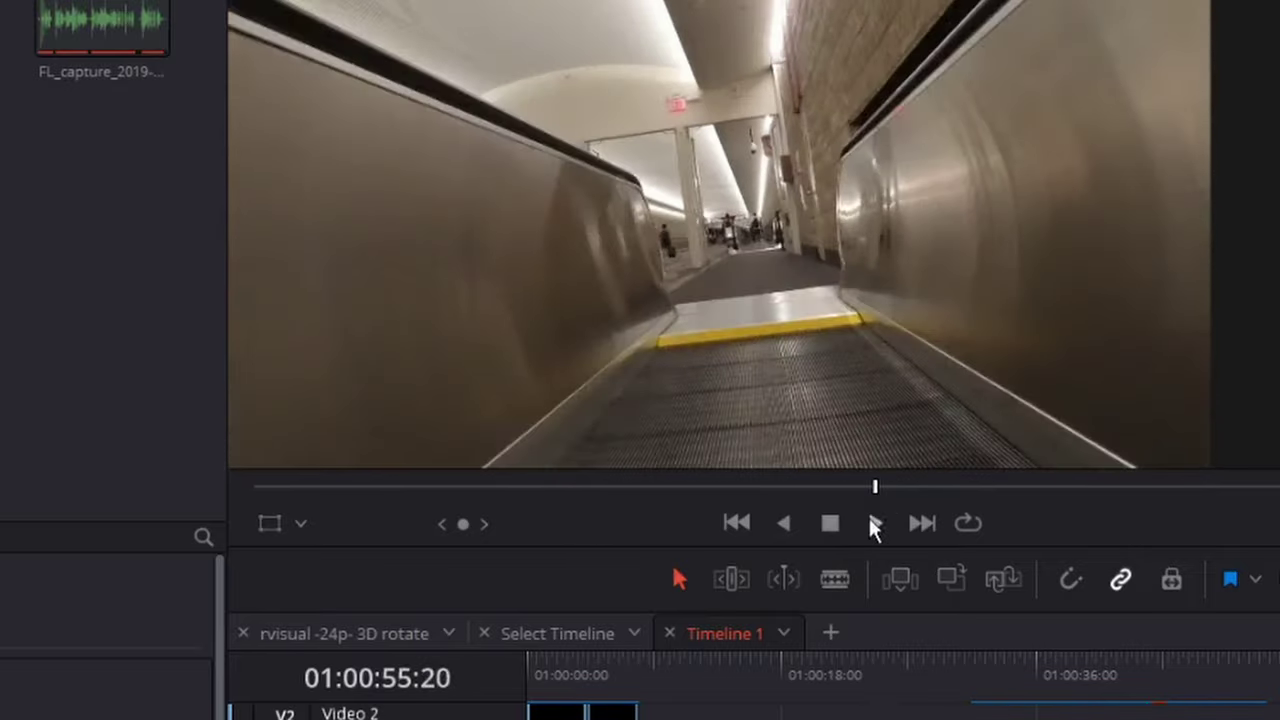
{"action": "left_click", "coordinate": [877, 521]}
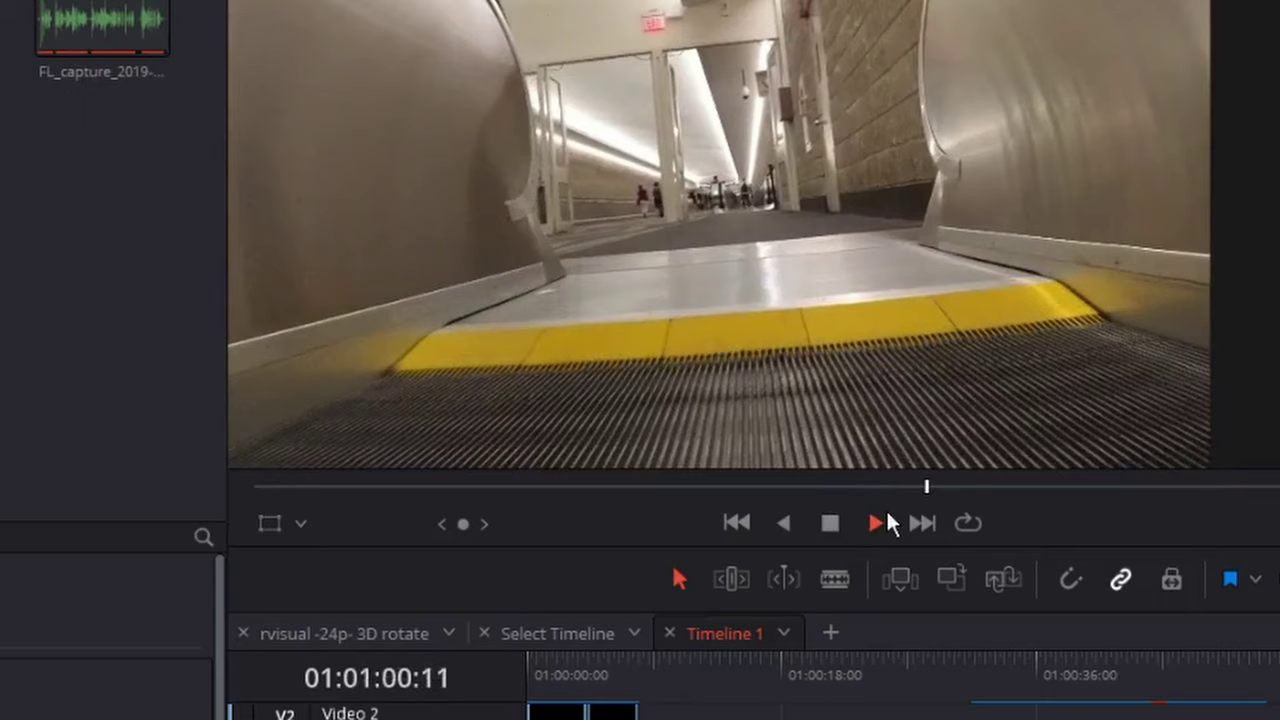
{"action": "left_click_drag", "start_coordinate": [923, 490], "coordinate": [857, 487]}
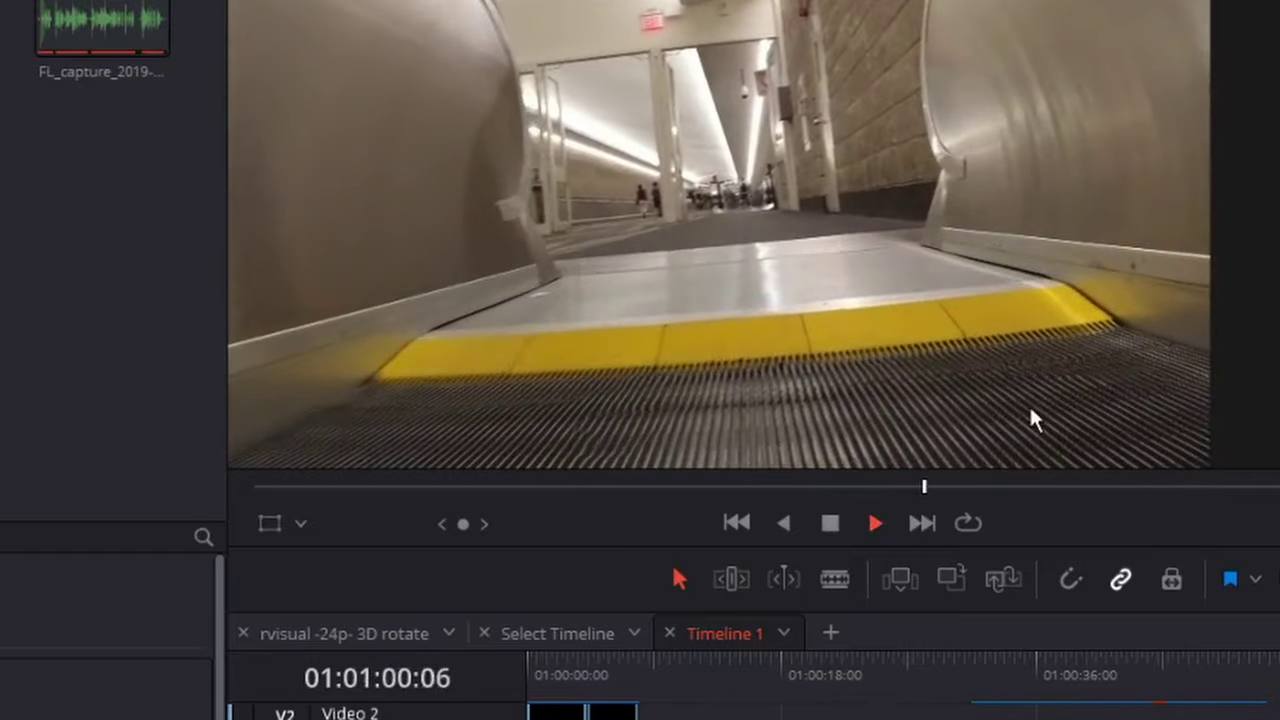
Step: Move the playhead back to an earlier frame to replay the DJI_0010 walkway clip
{"action": "left_click", "coordinate": [689, 486]}
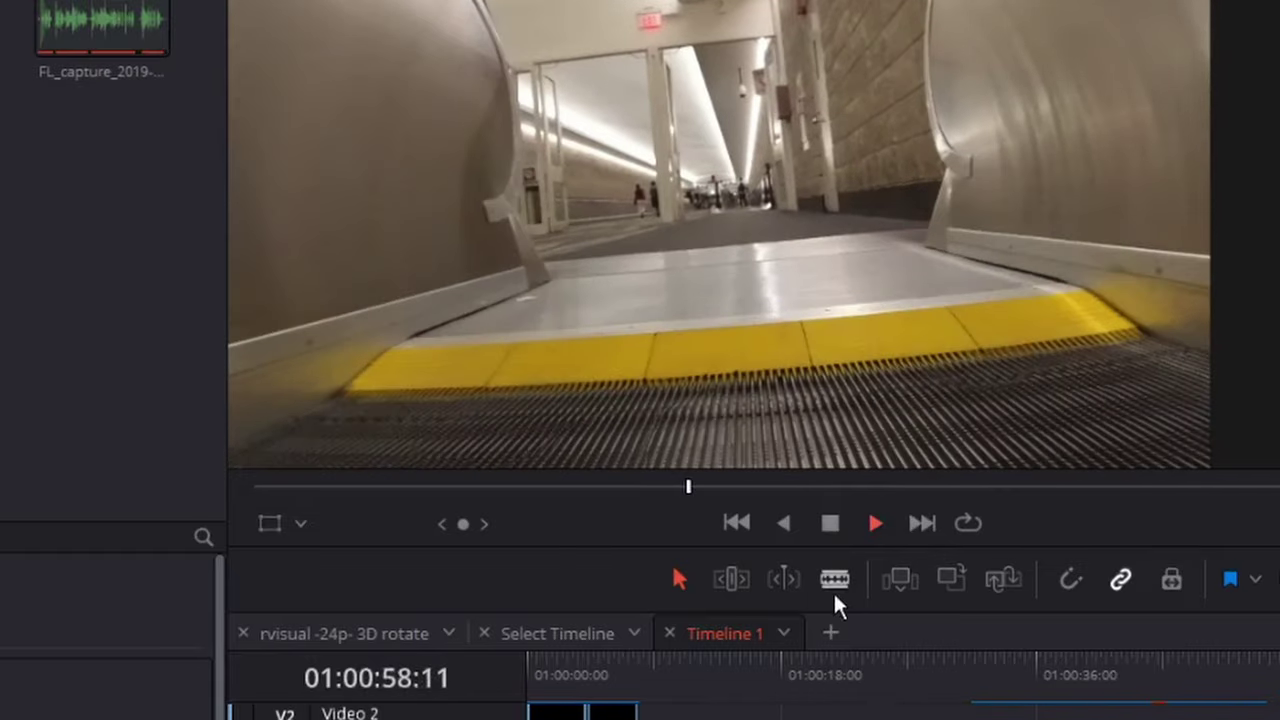